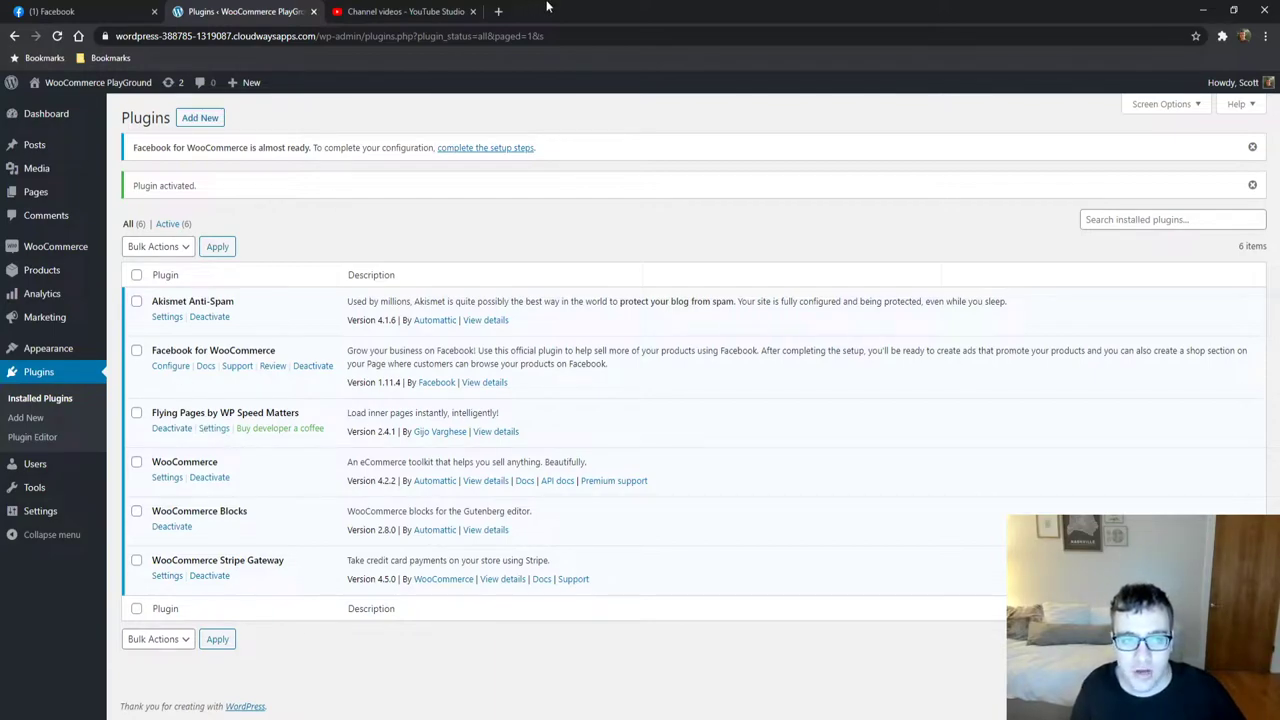
Step: Close the YouTube Studio and Facebook browser tabs and open the settings of the Flying Pages plugin
left_click(472, 11)
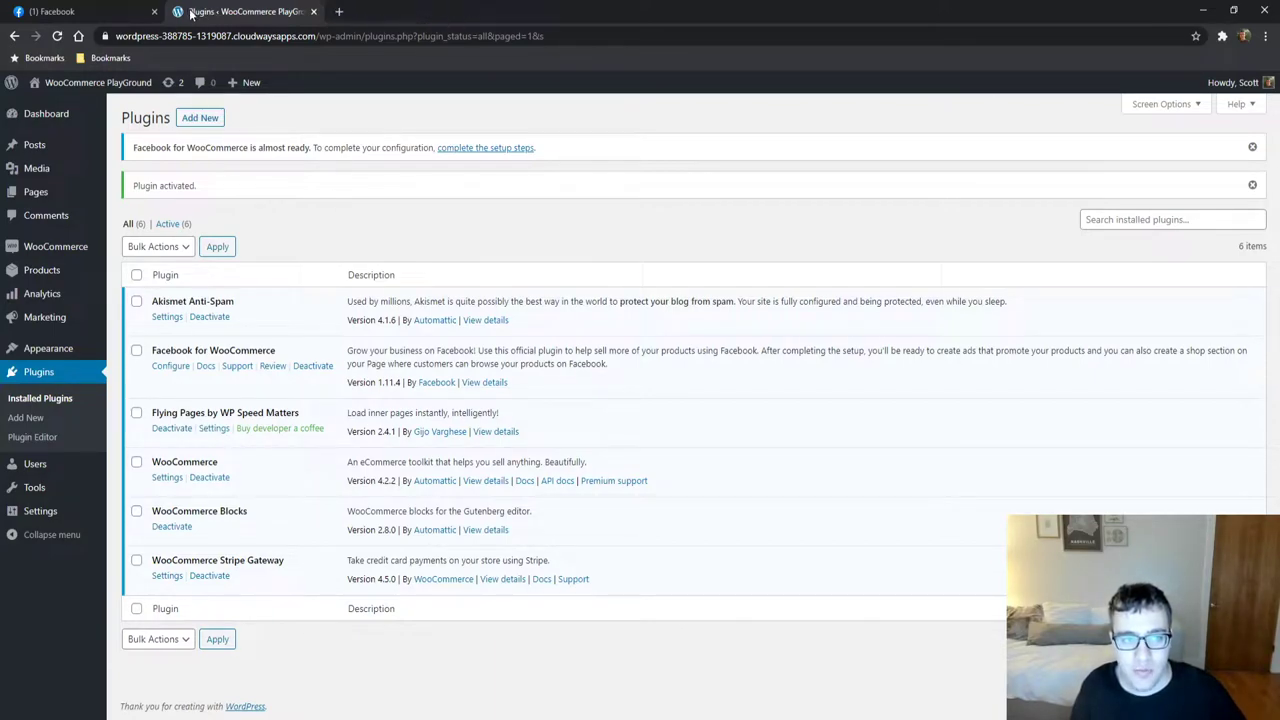
left_click(154, 11)
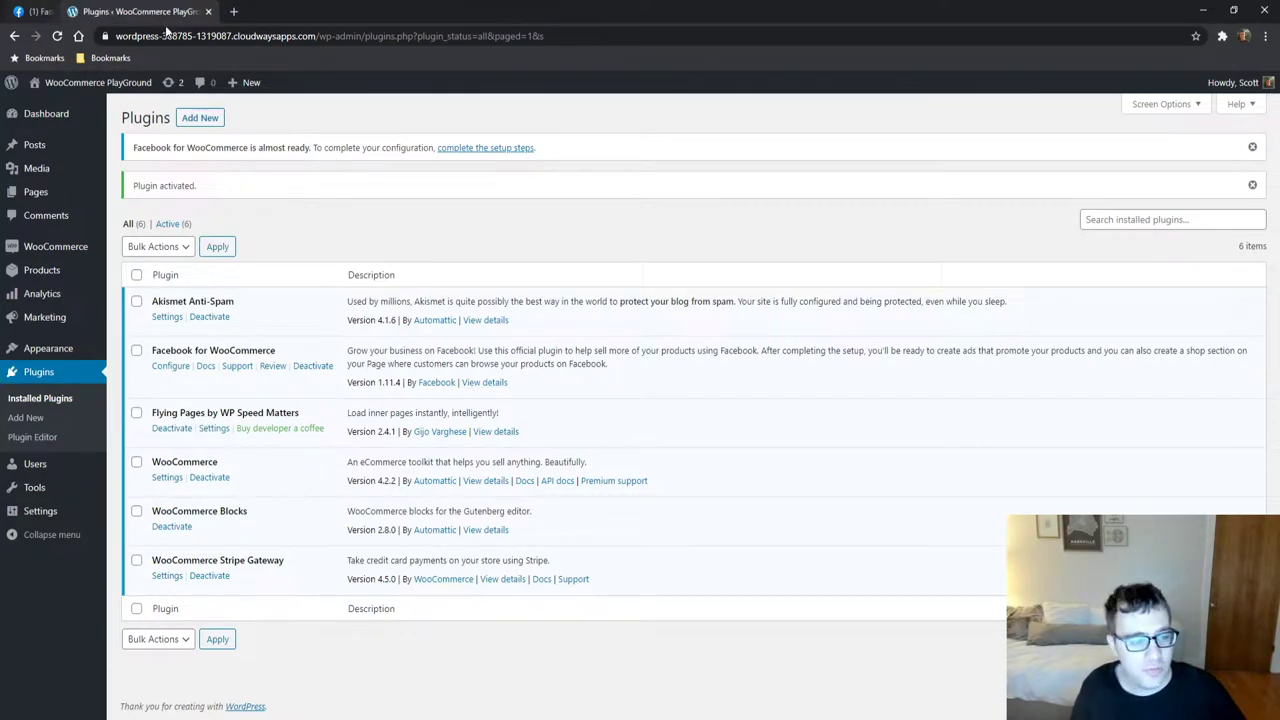
left_click(215, 431)
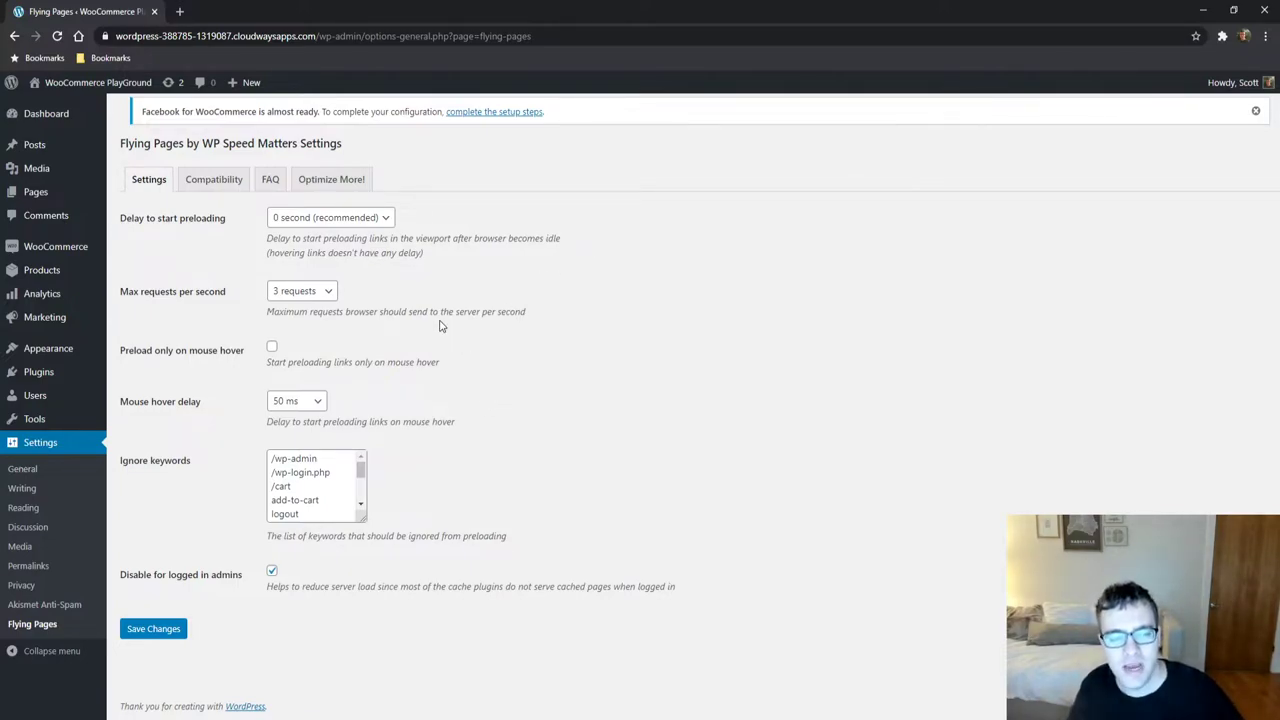
Step: Review the explanation of the preloading start delay and enable preloading links only on mouse hover
left_click_drag(252, 245, 290, 240)
triple_click(290, 240)
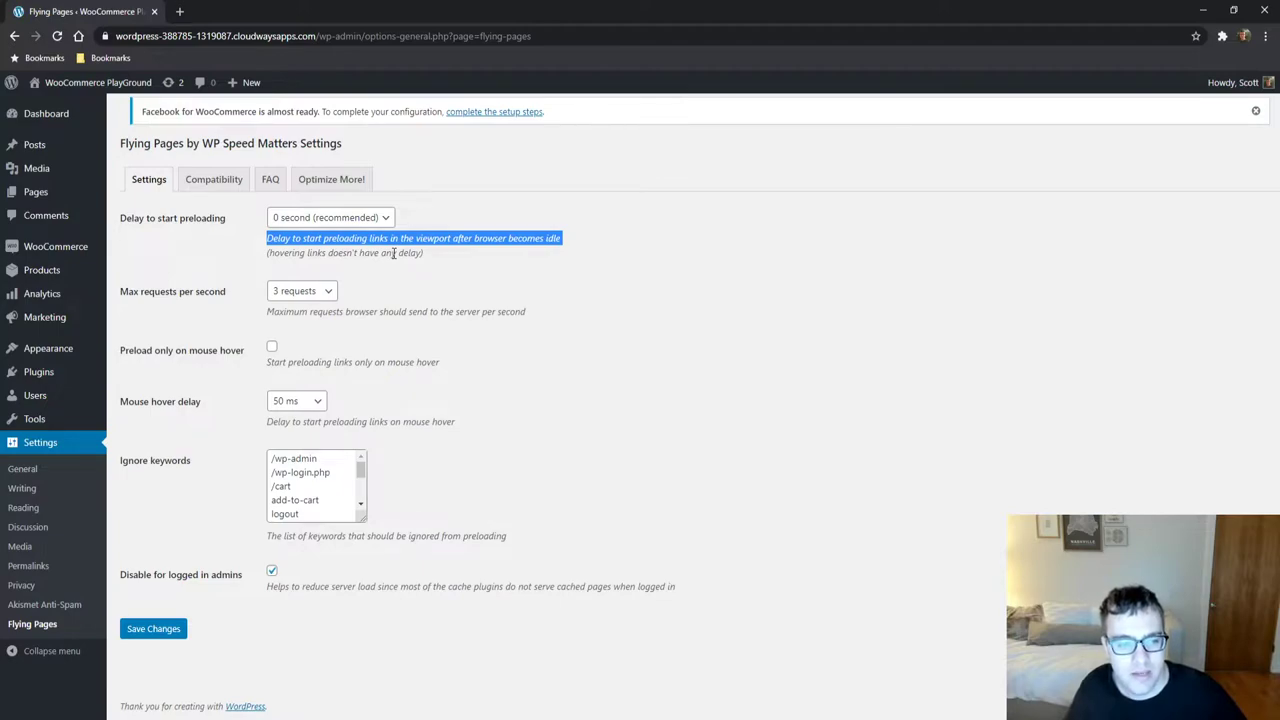
left_click(539, 213)
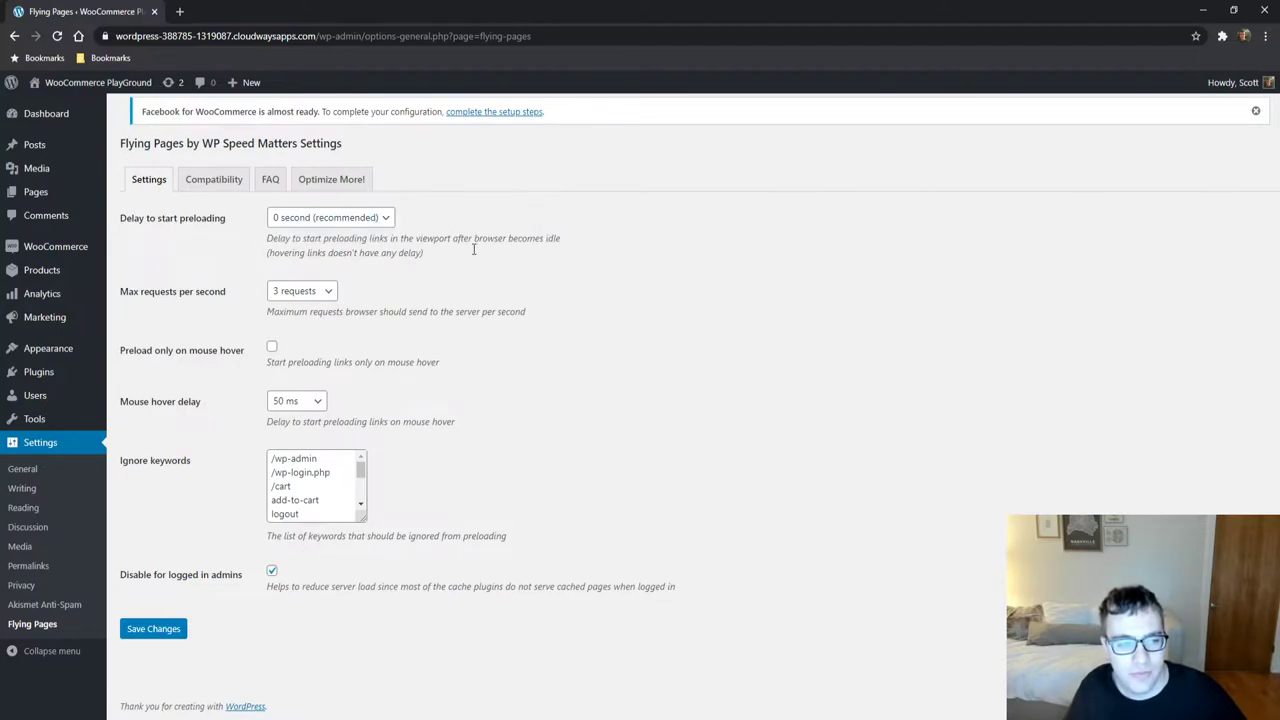
triple_click(401, 254)
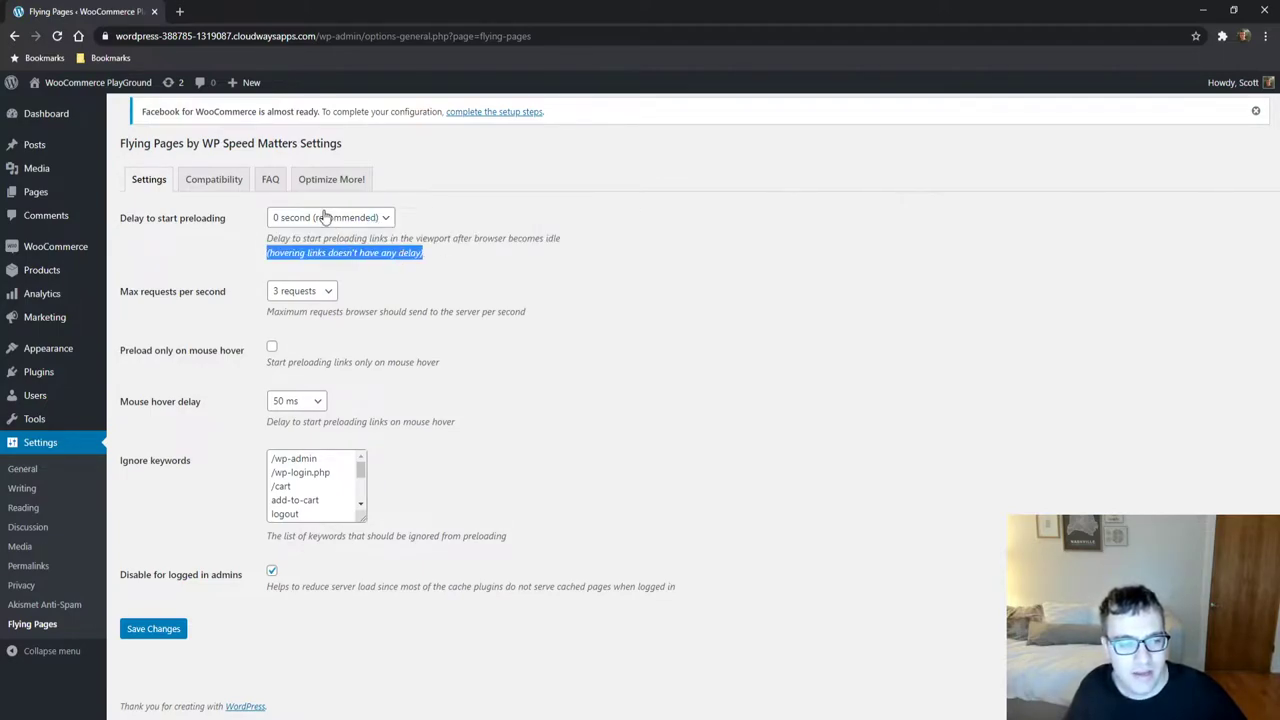
left_click(166, 257)
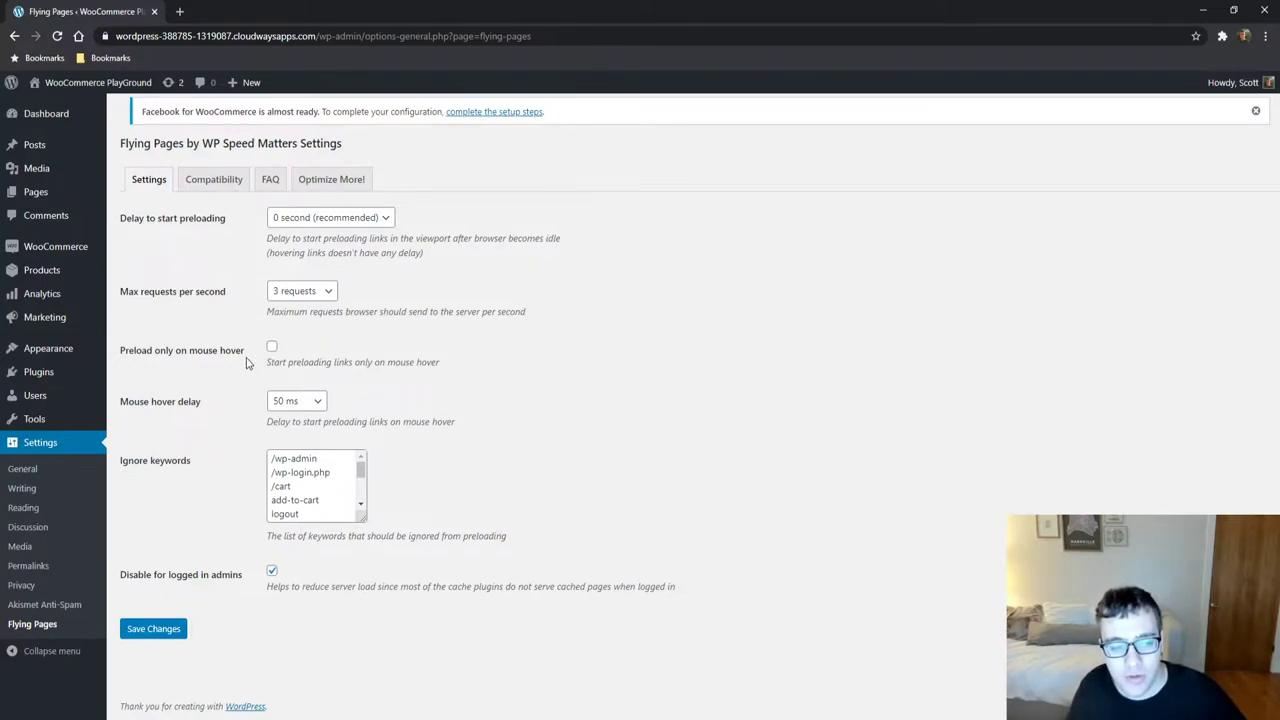
left_click_drag(247, 363, 143, 365)
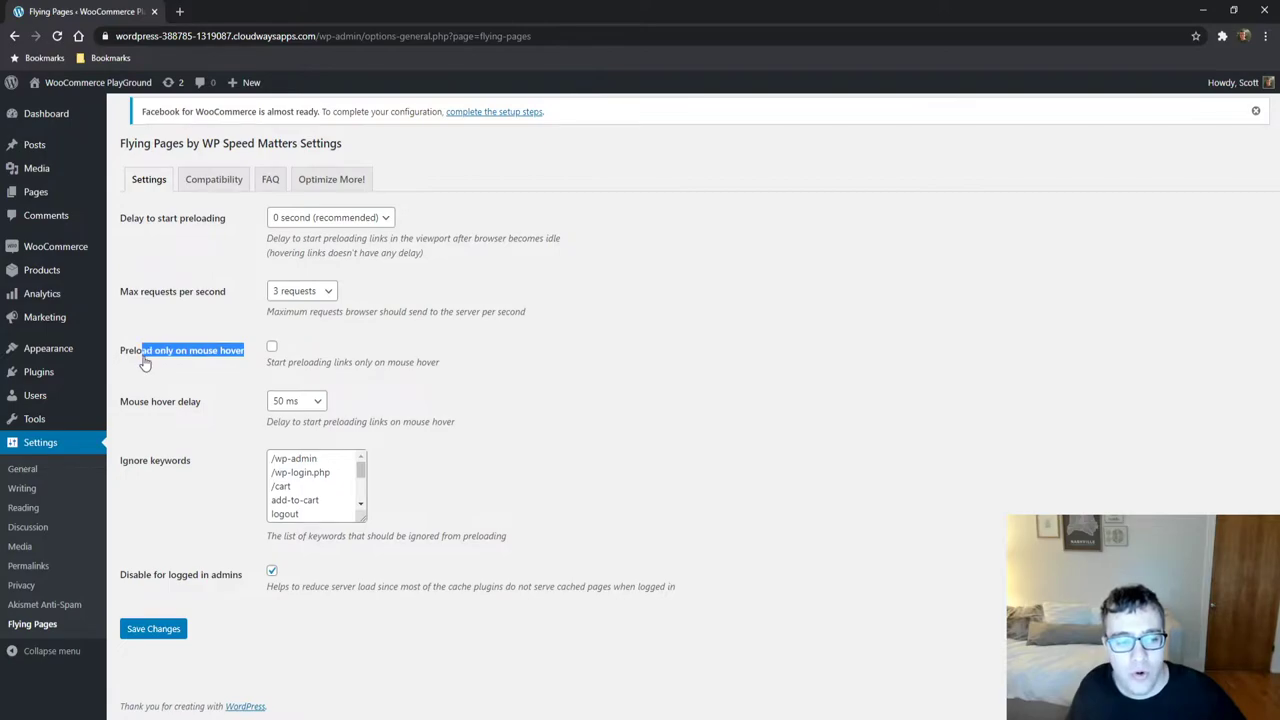
left_click(272, 347)
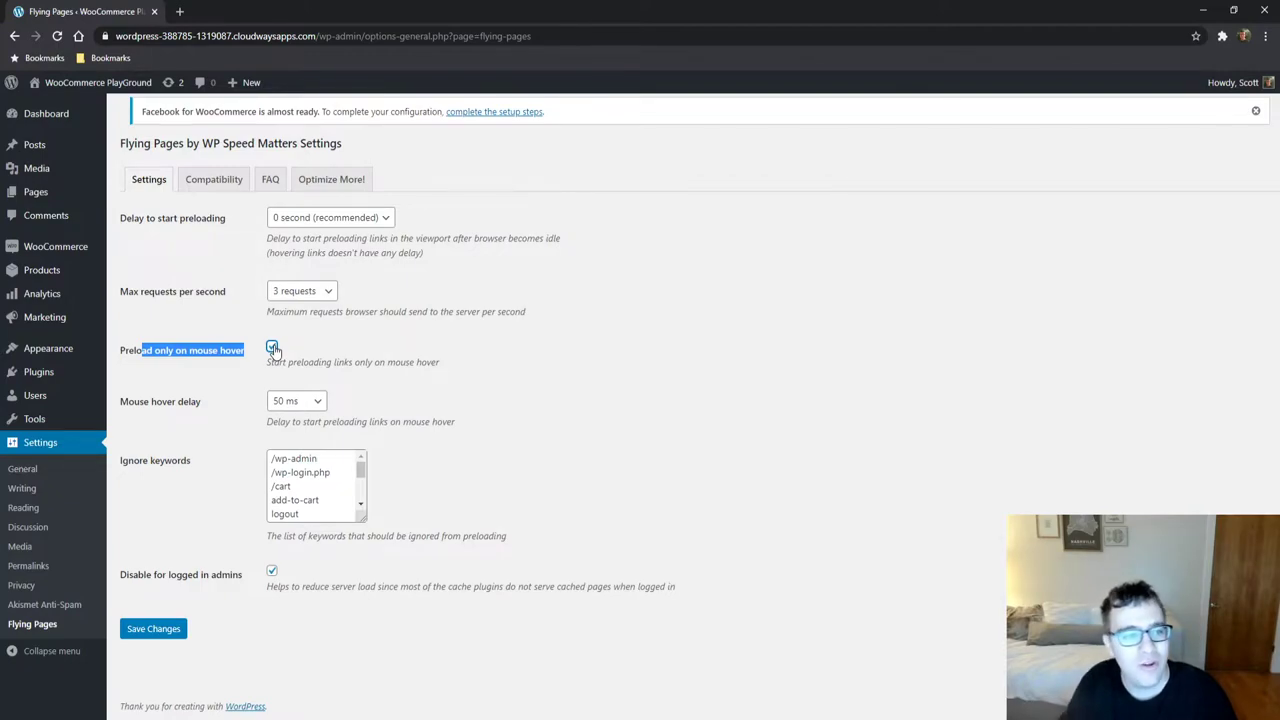
Step: Open the WooCommerce PlayGround storefront in a separate browser tab and look through the product listing on its Shop page
middle_click(127, 84)
left_click(214, 10)
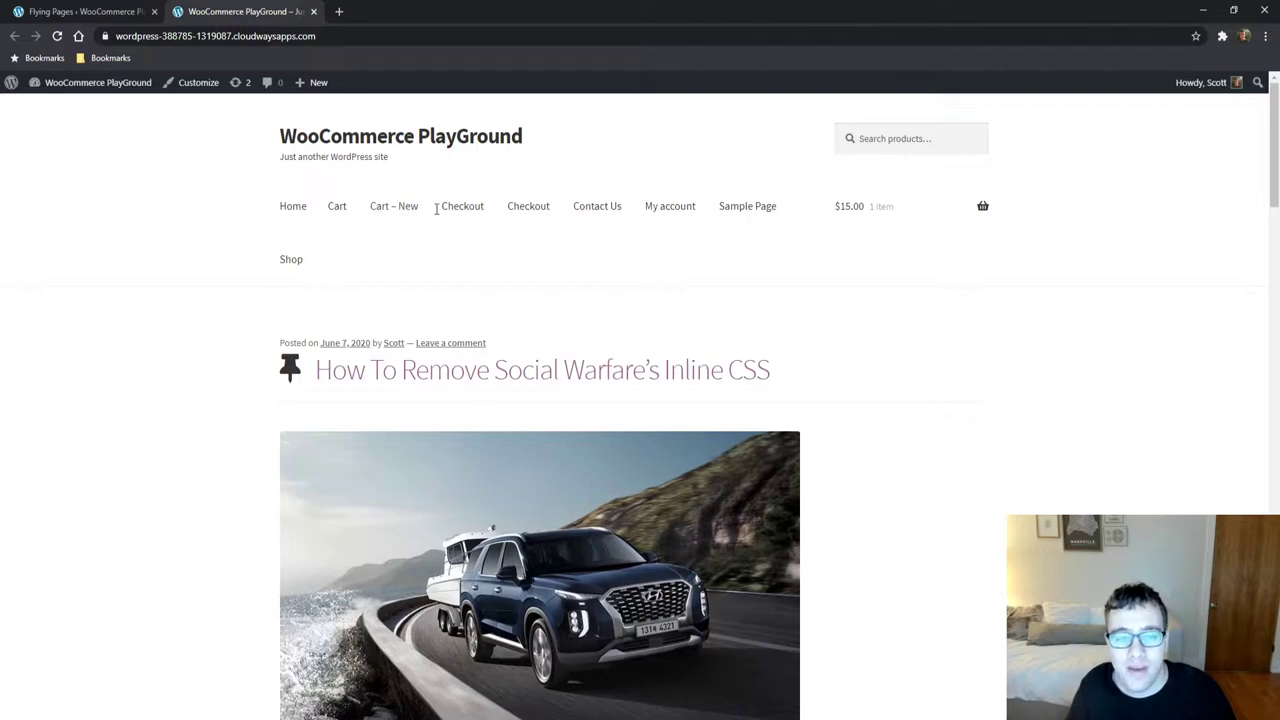
left_click(291, 259)
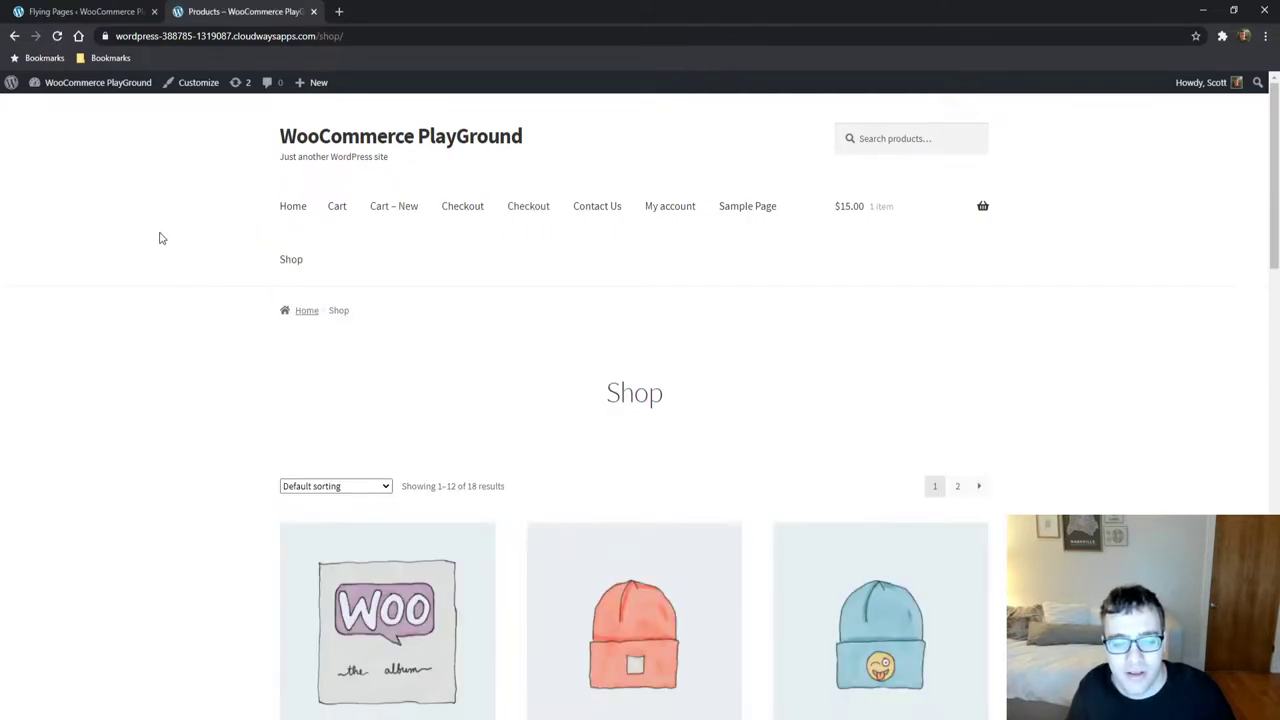
scroll(162, 238, "down", 1)
scroll(162, 238, "down", 10)
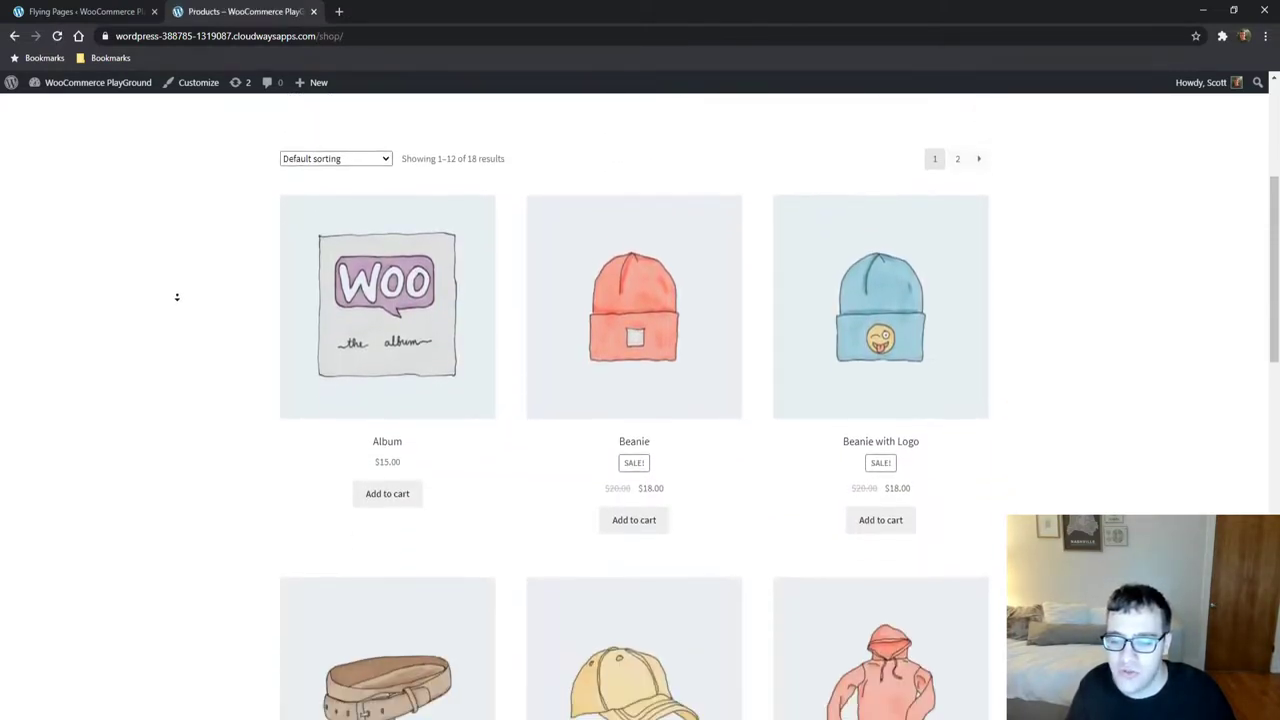
scroll(182, 332, "down", 4)
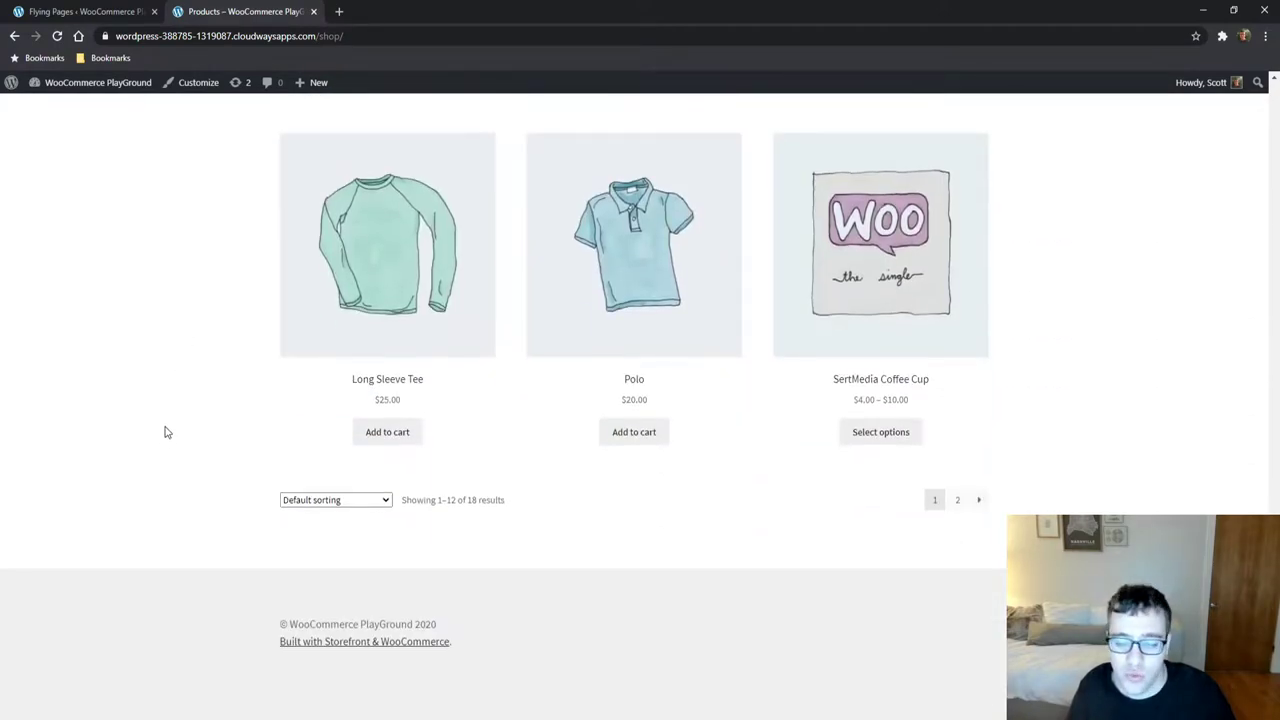
scroll(163, 180, "up", 15)
Step: Return to the Flying Pages settings and inspect the mouse hover delay setting
left_click(85, 11)
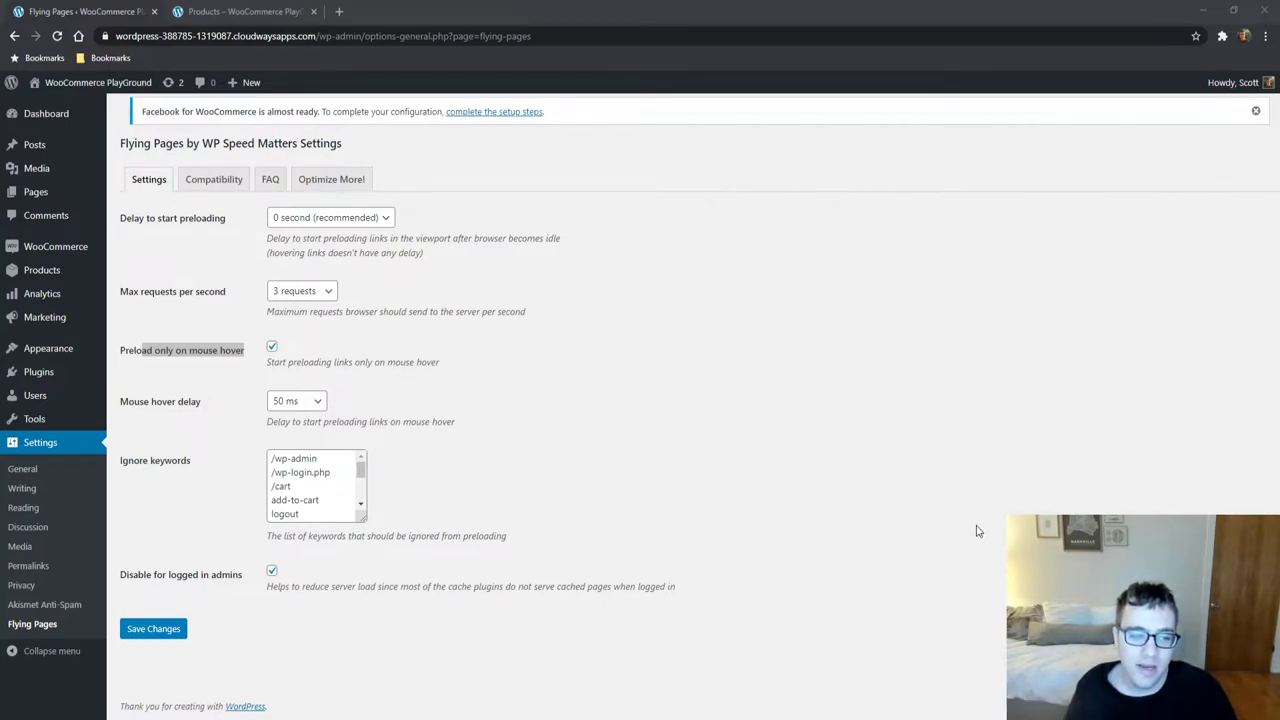
left_click(1217, 342)
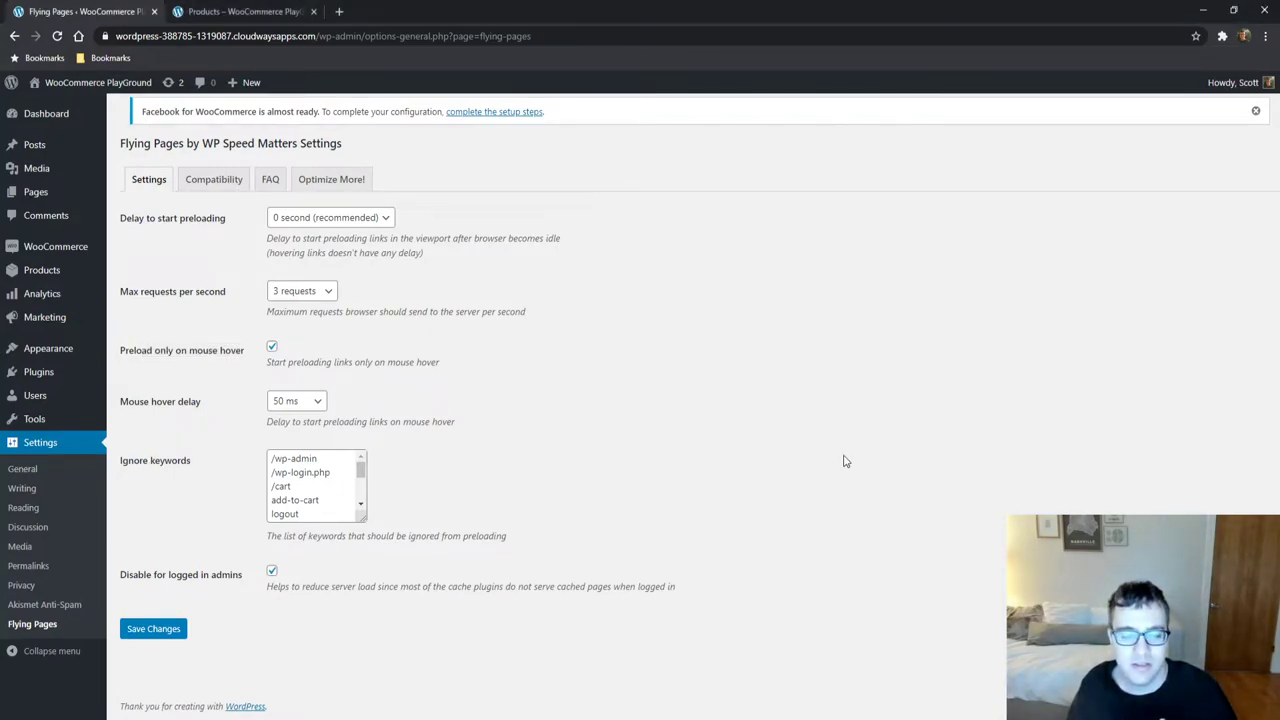
left_click(311, 404)
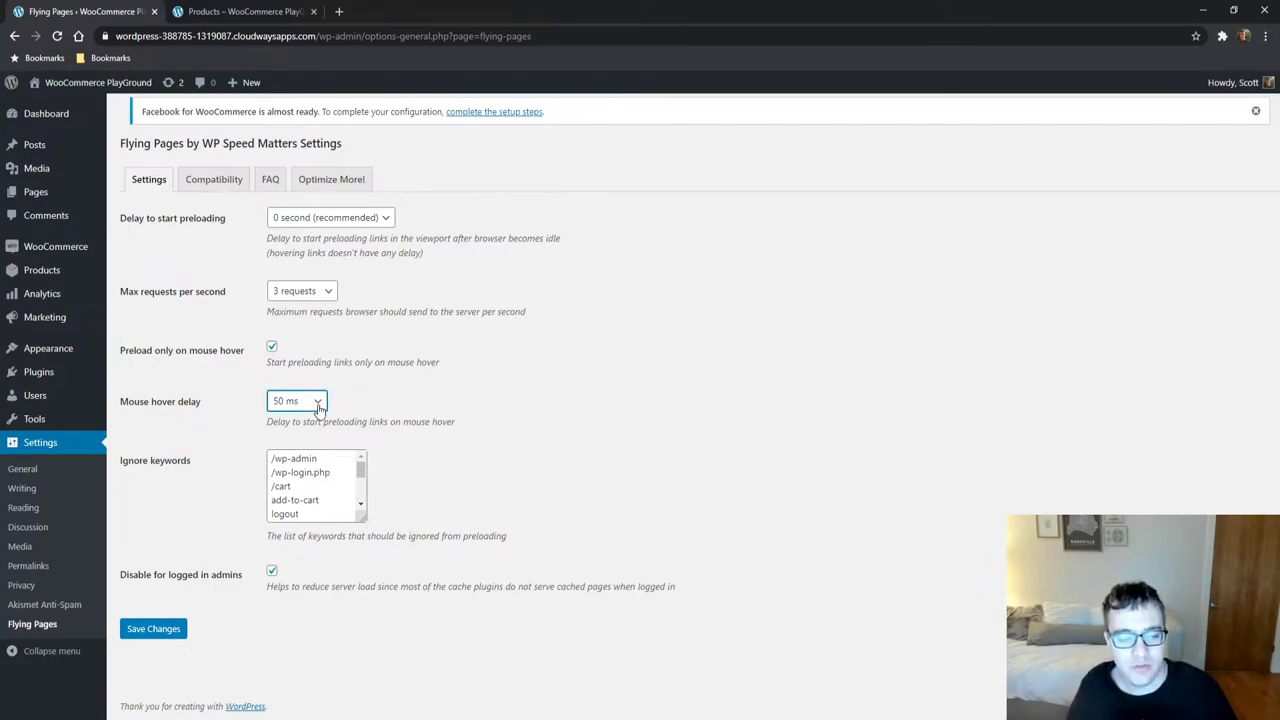
left_click(545, 397)
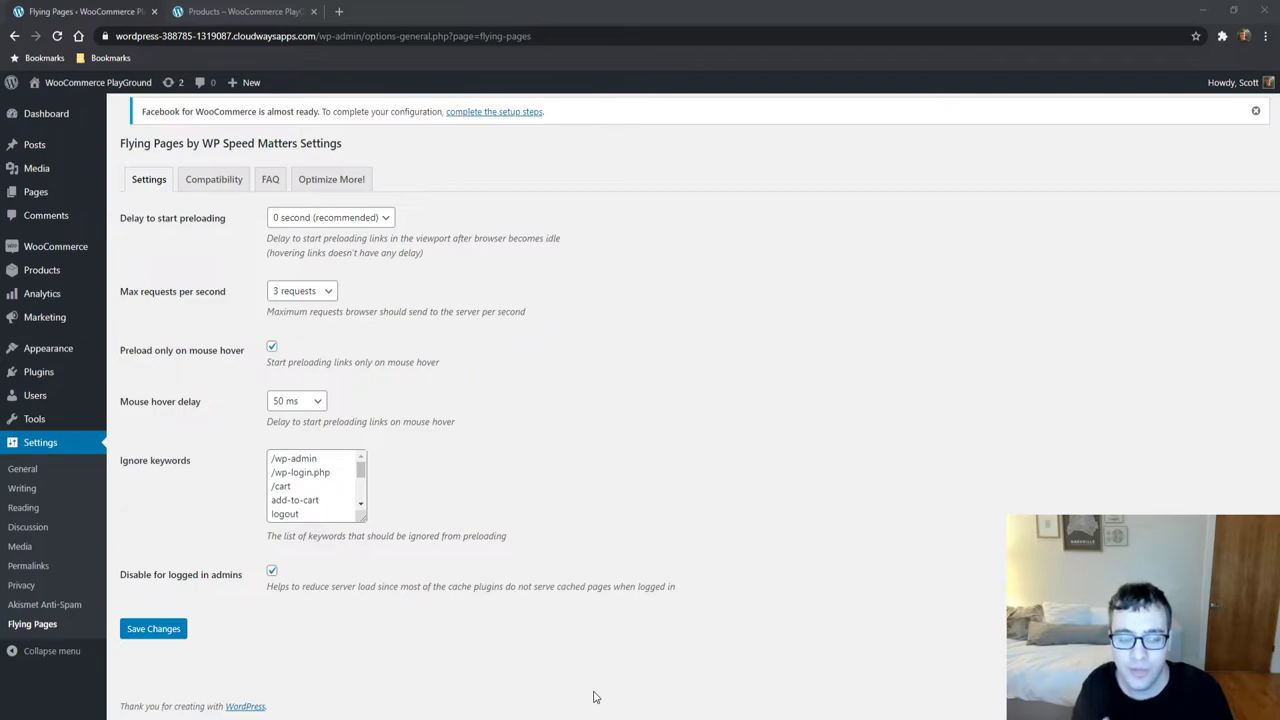
Step: Go back to the Shop page and look through its rows of product links down to the pagination
key("ctrl+Tab")
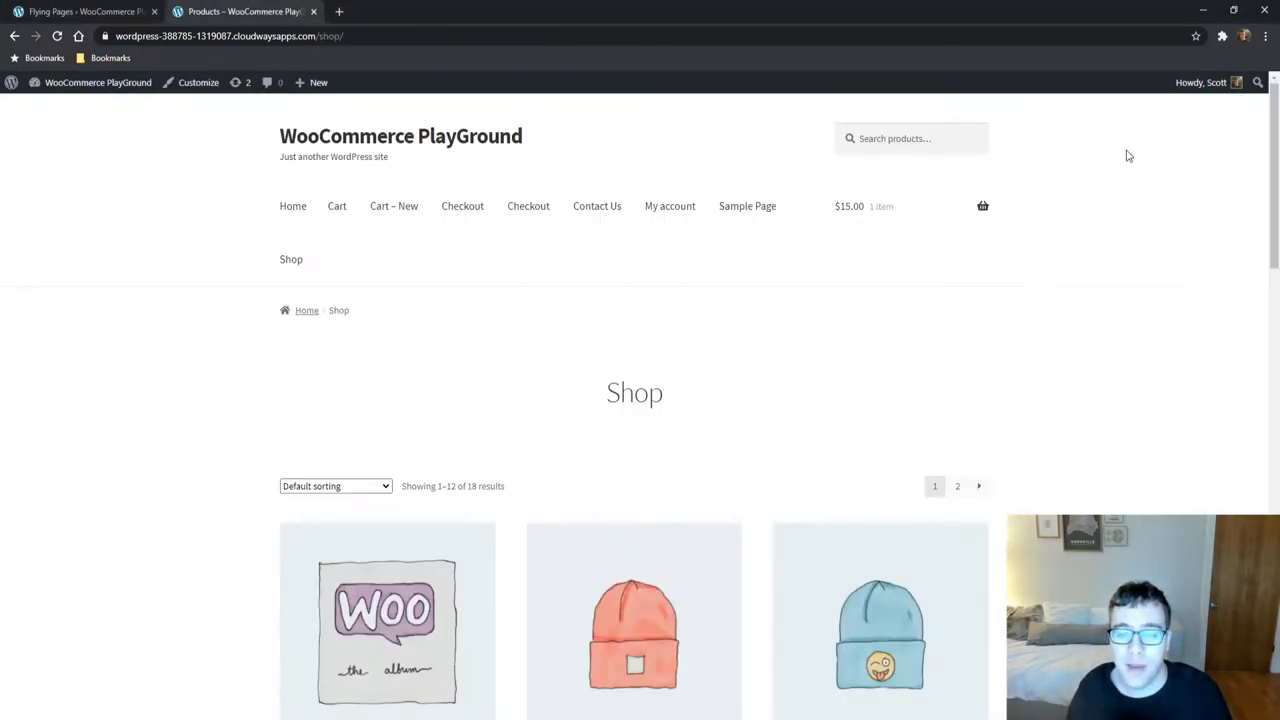
scroll(1023, 183, "down", 6)
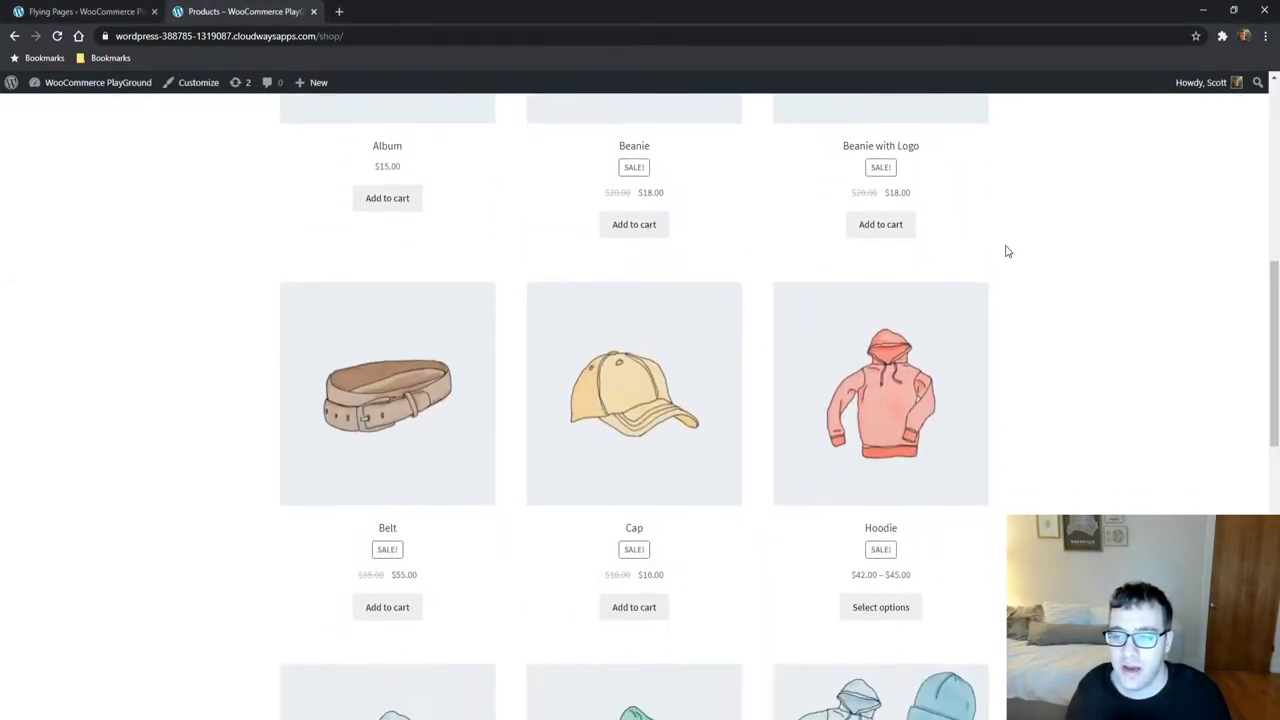
scroll(985, 262, "down", 3)
scroll(1060, 372, "up", 3)
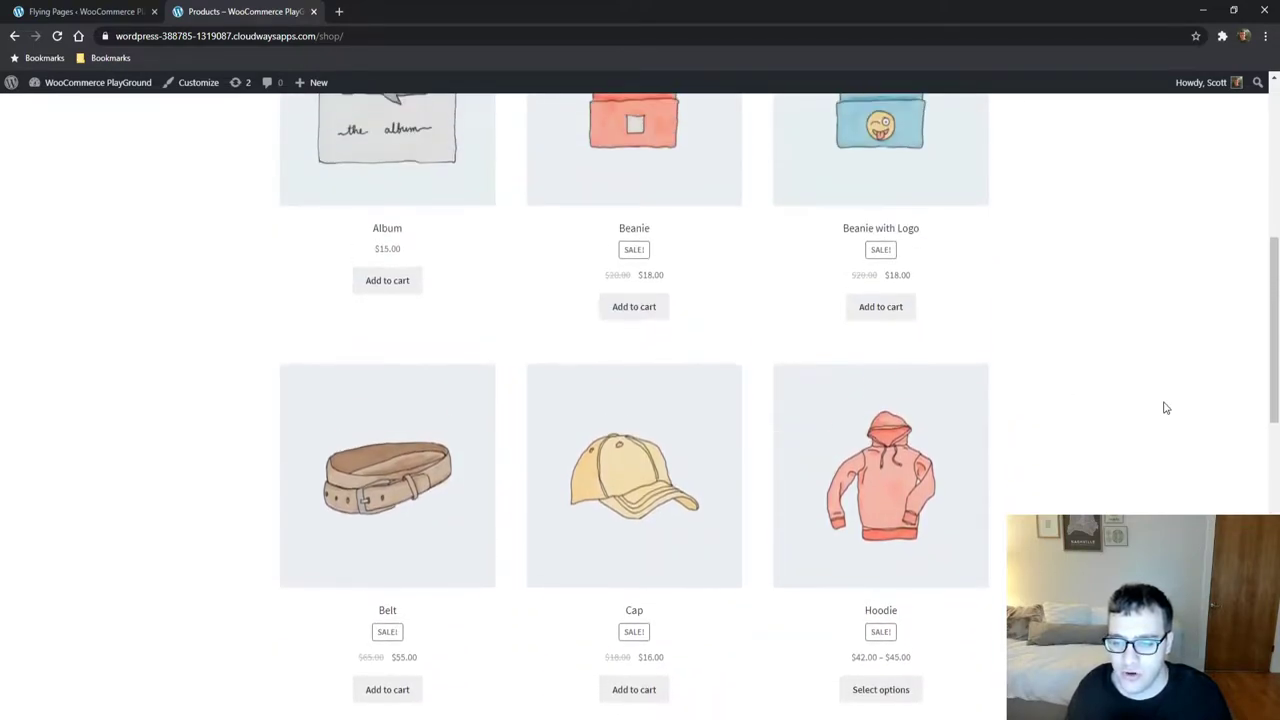
scroll(1165, 408, "down", 9)
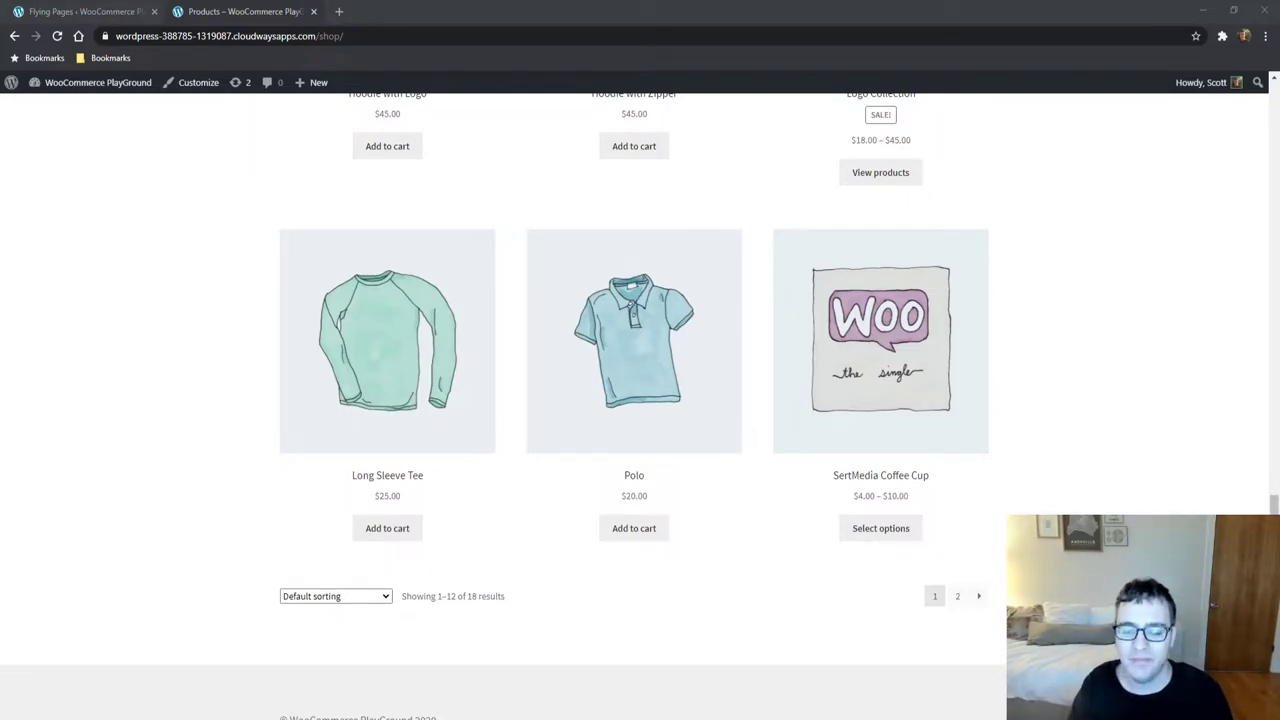
Step: Return to the Flying Pages settings, enlarge the ignore keywords box and examine its entries, including /cart
left_click(64, 8)
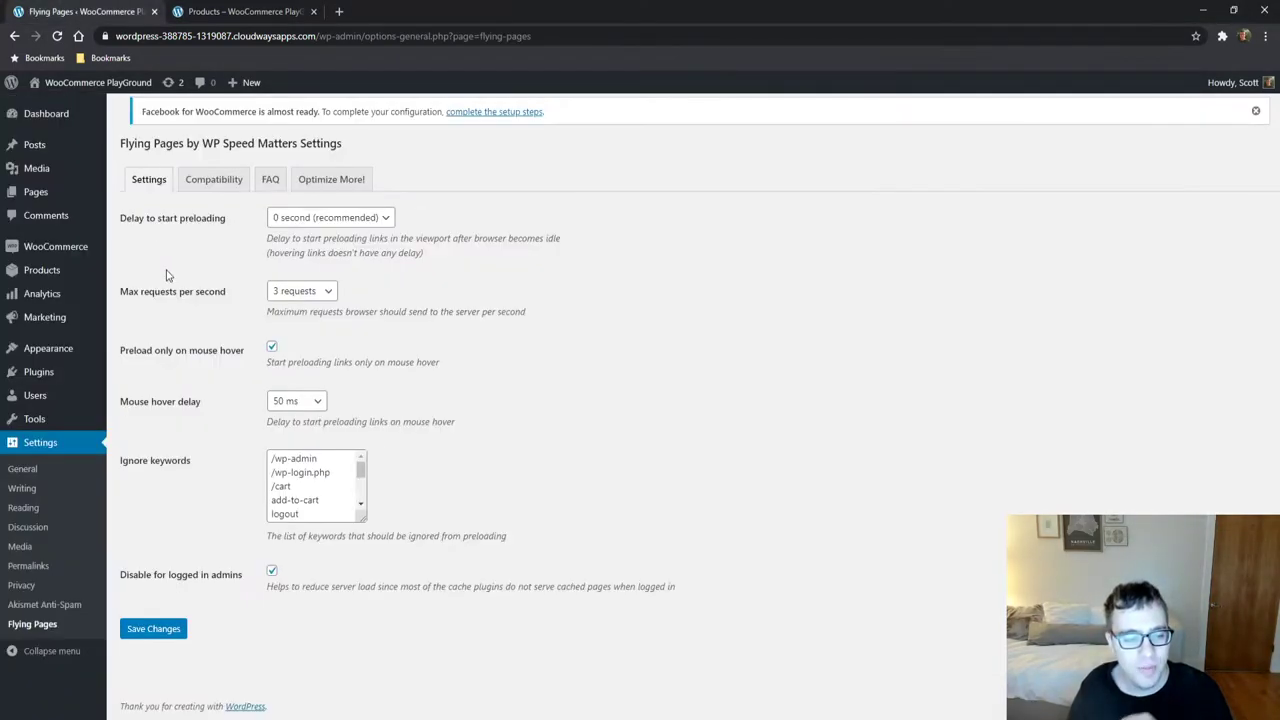
left_click_drag(362, 516, 392, 640)
left_click_drag(208, 470, 137, 462)
left_click(341, 519)
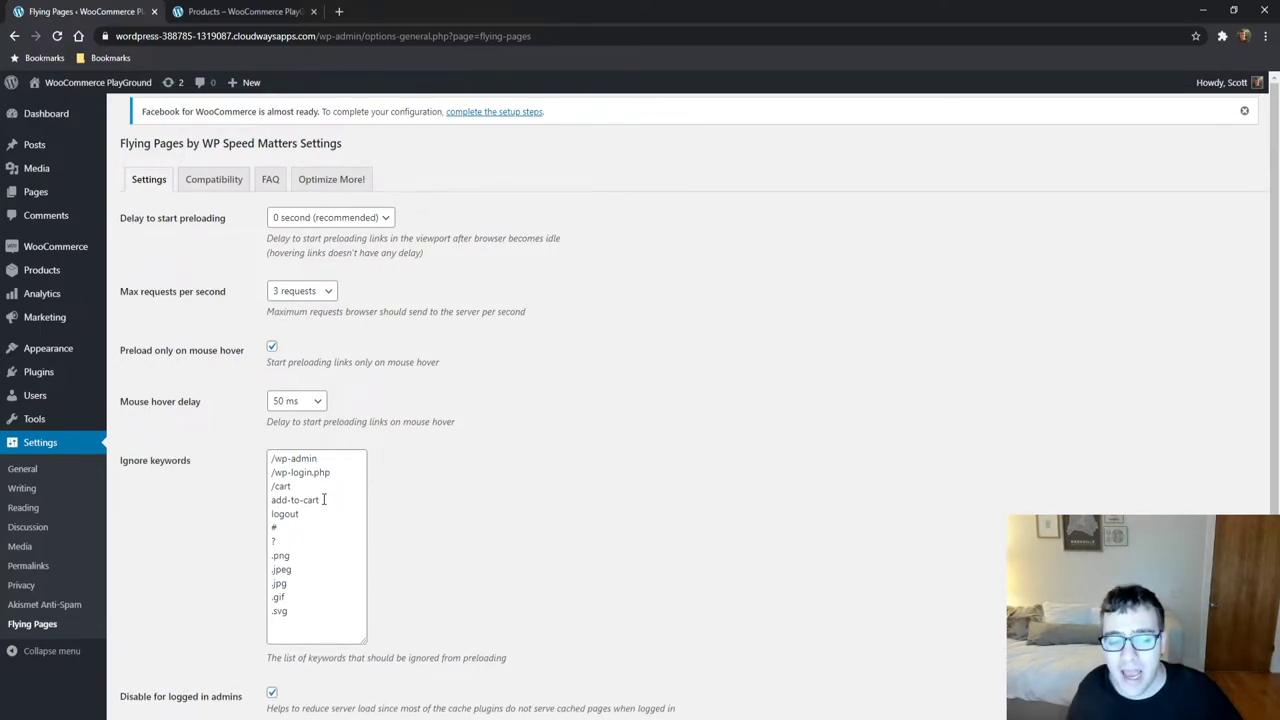
left_click_drag(289, 487, 269, 485)
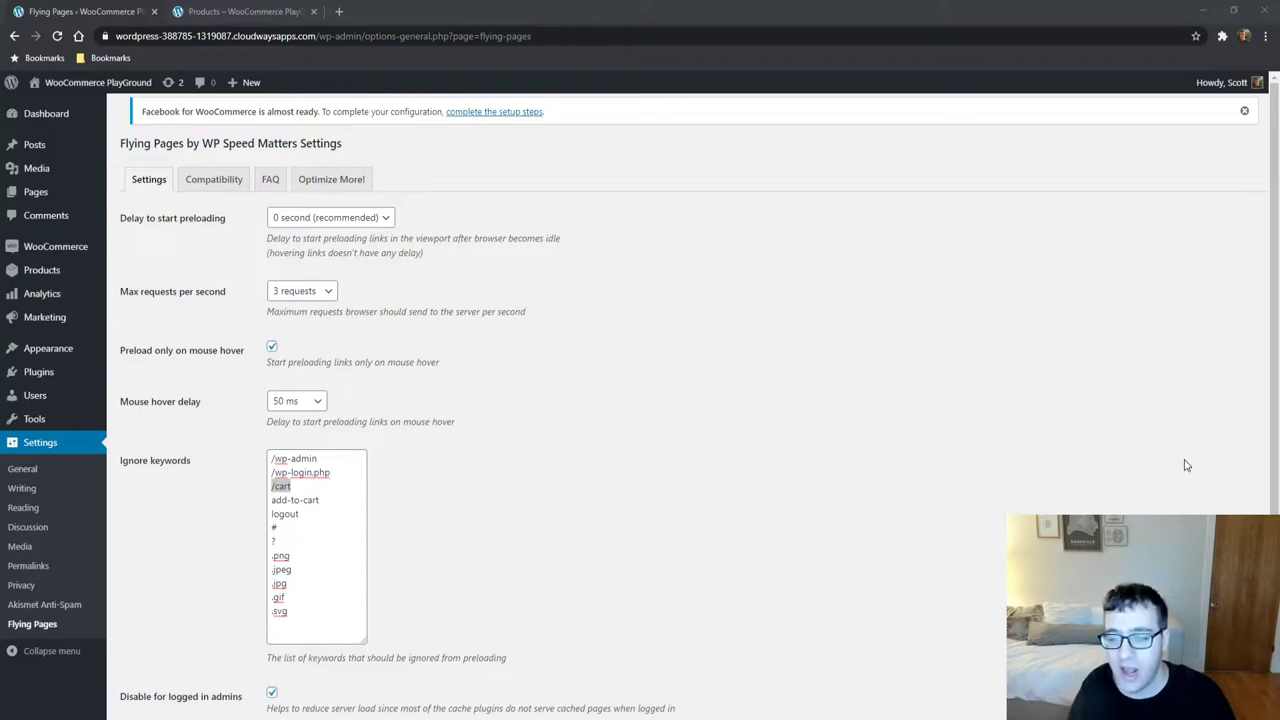
left_click(1040, 451)
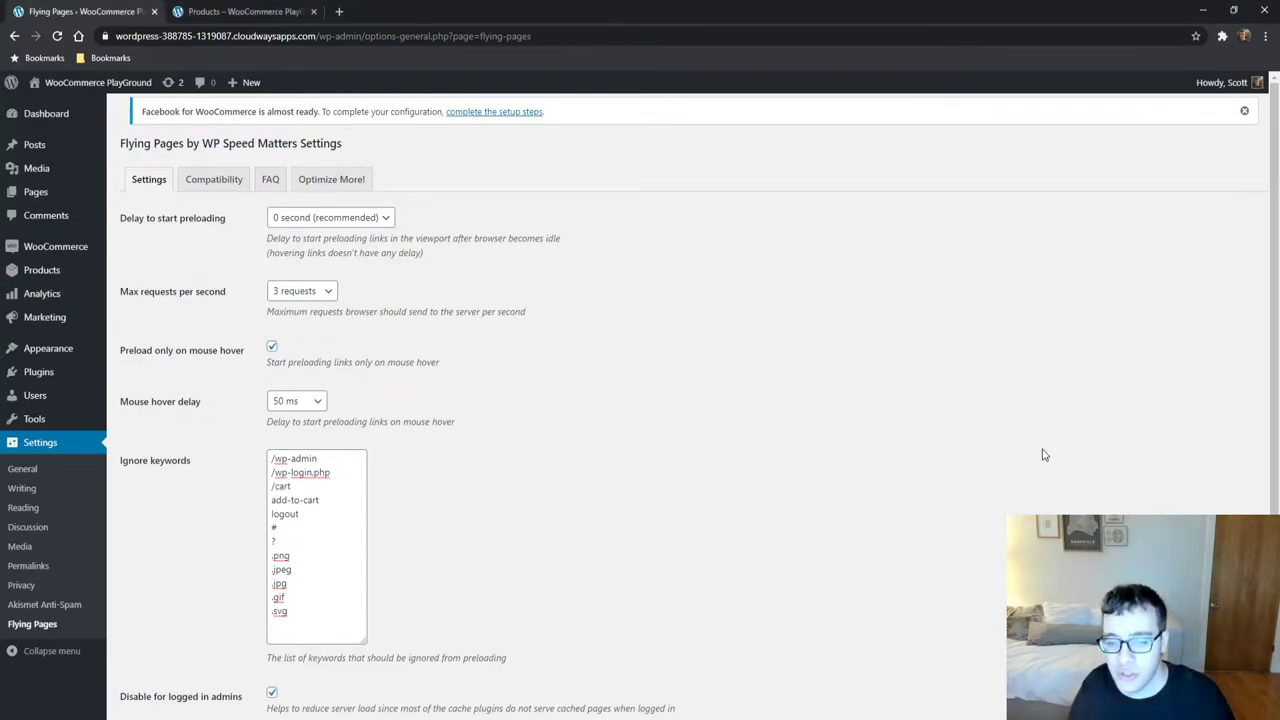
Step: Add .webp on its own line after the ? entry in the ignore keywords and save the Flying Pages settings
left_click(300, 485)
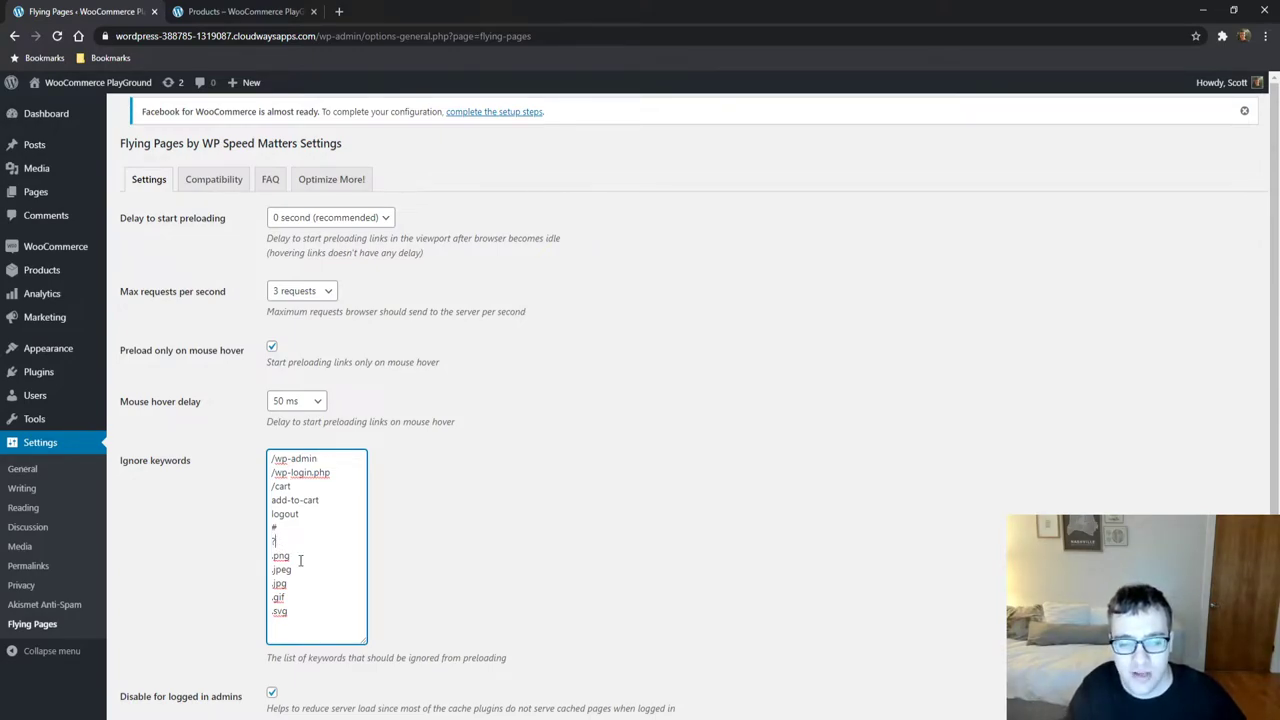
key("alt+Tab")
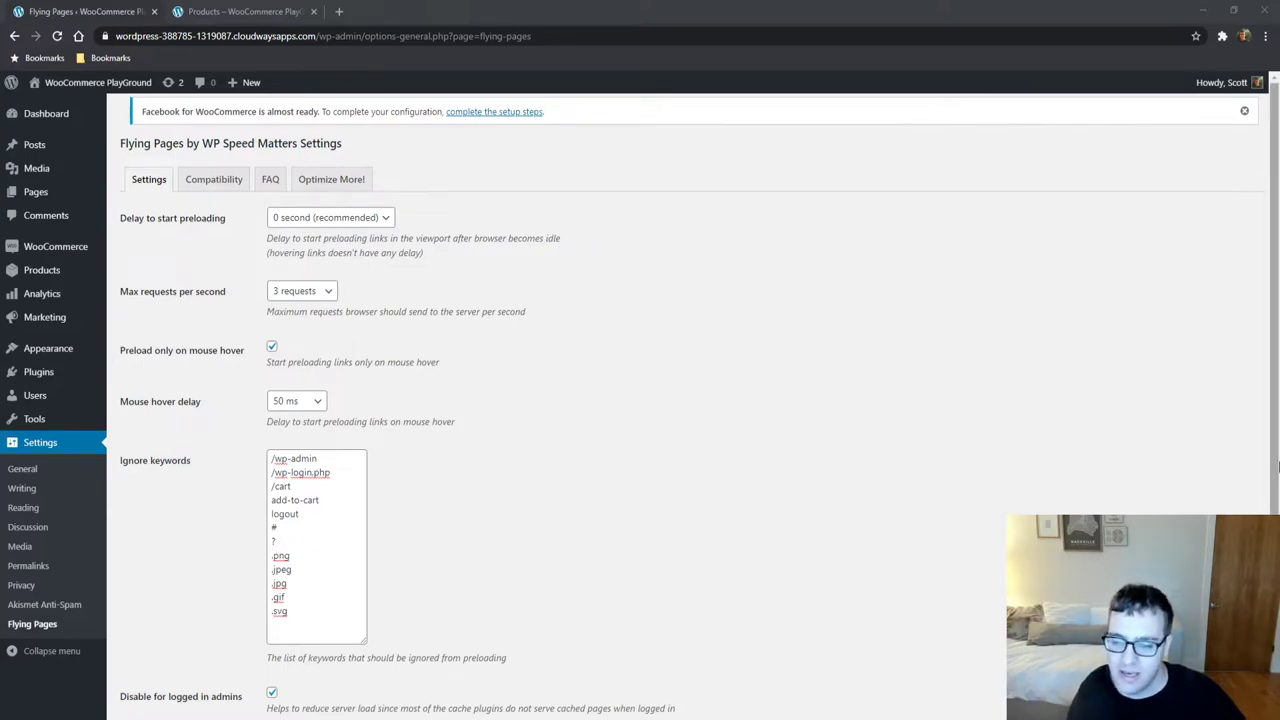
left_click(1241, 336)
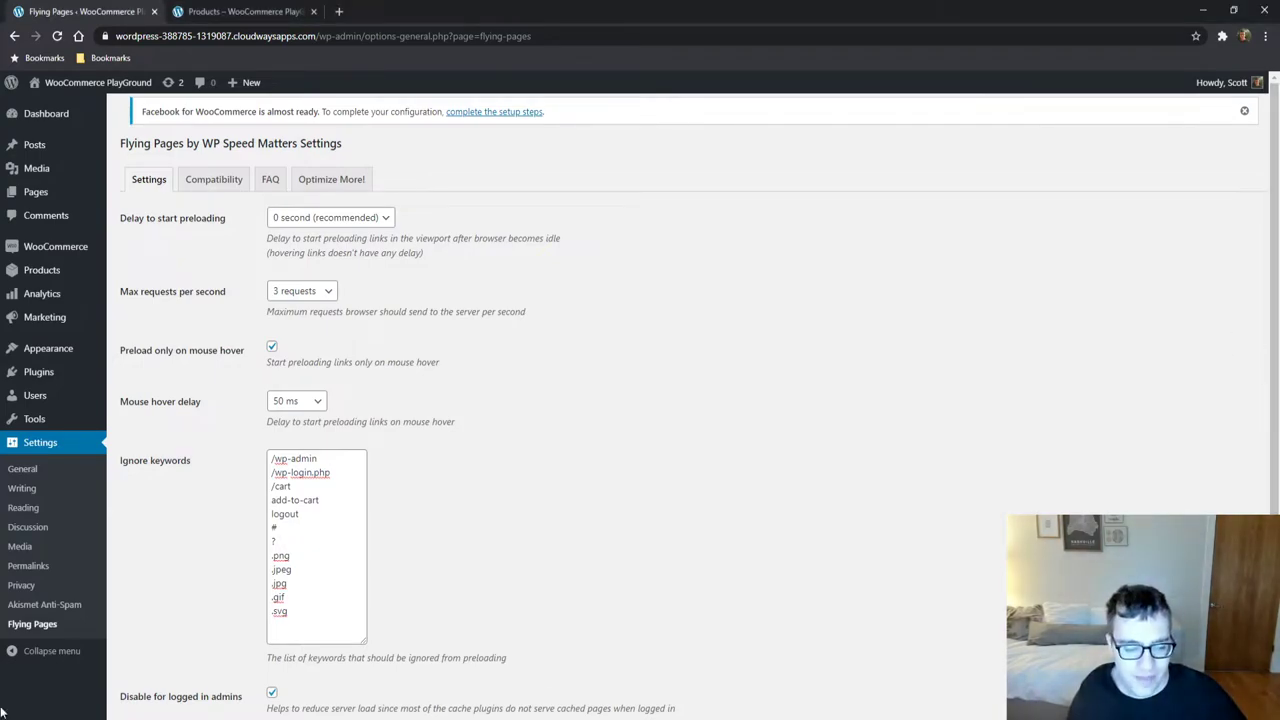
left_click(289, 540)
key("Return")
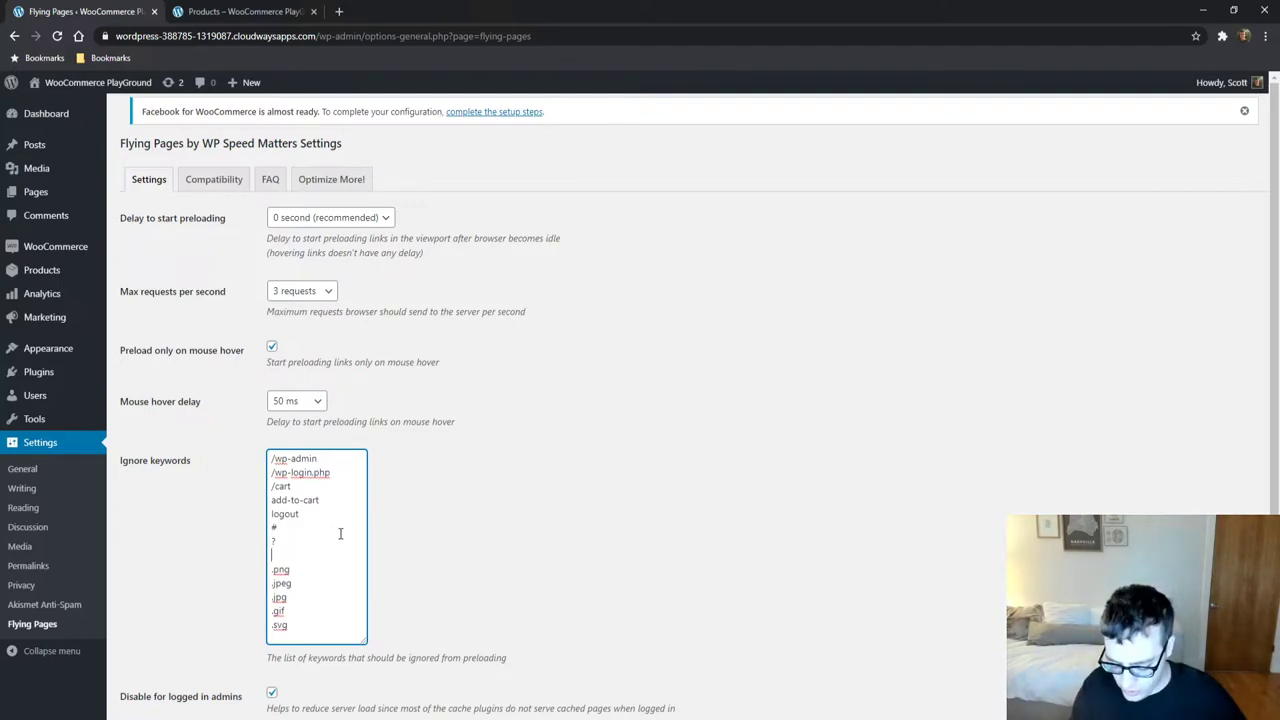
type(".webp")
scroll(340, 534, "down", 1)
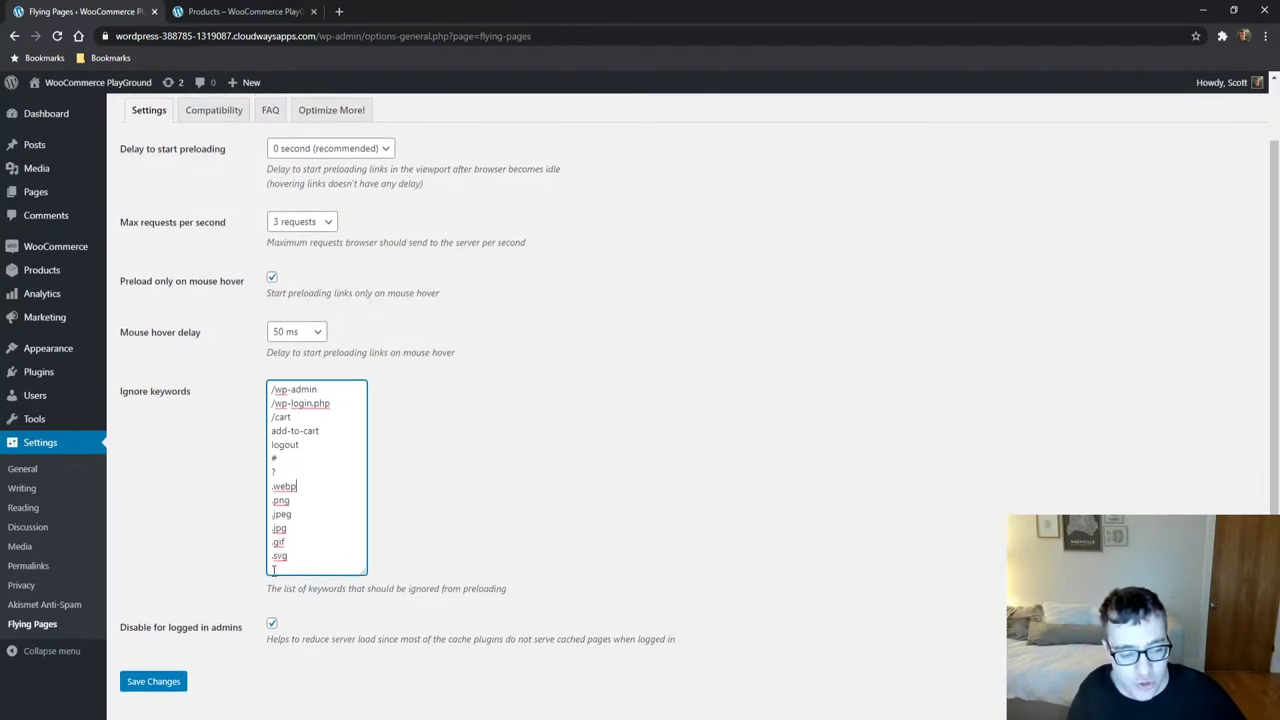
left_click(157, 690)
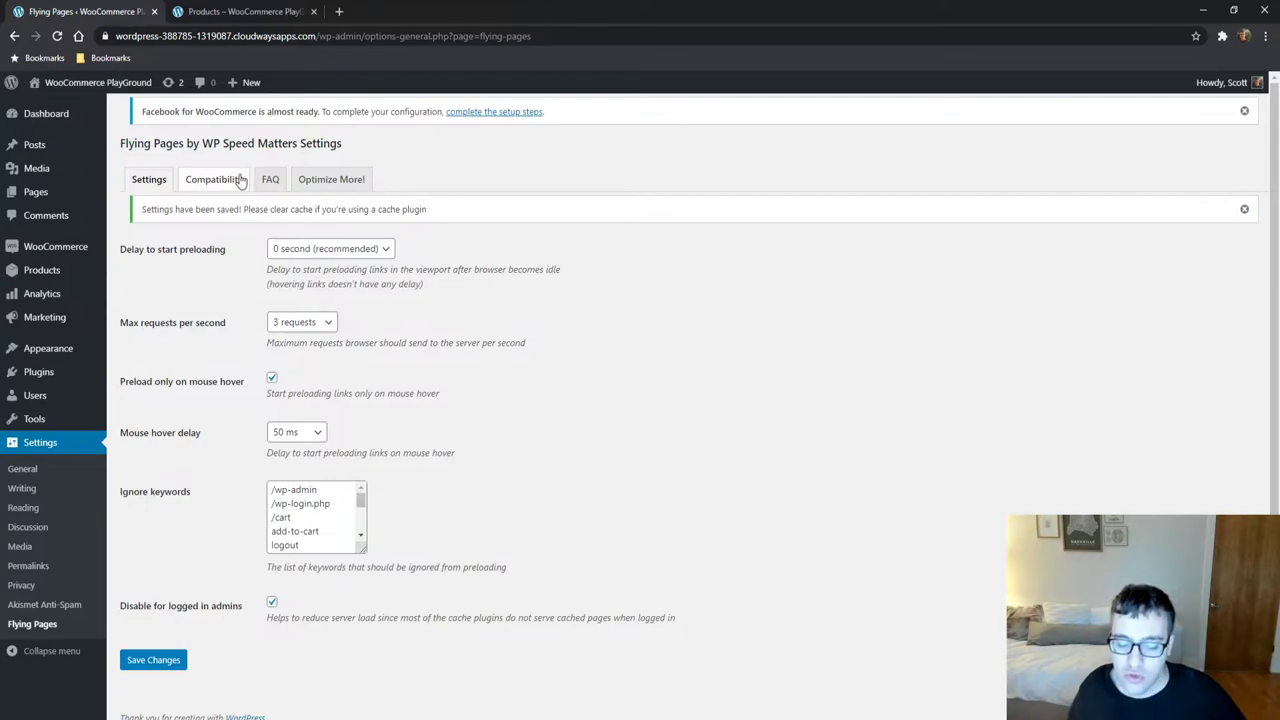
Step: Examine the HTTPS and Cache-Control check results on the Flying Pages compatibility page
left_click(238, 180)
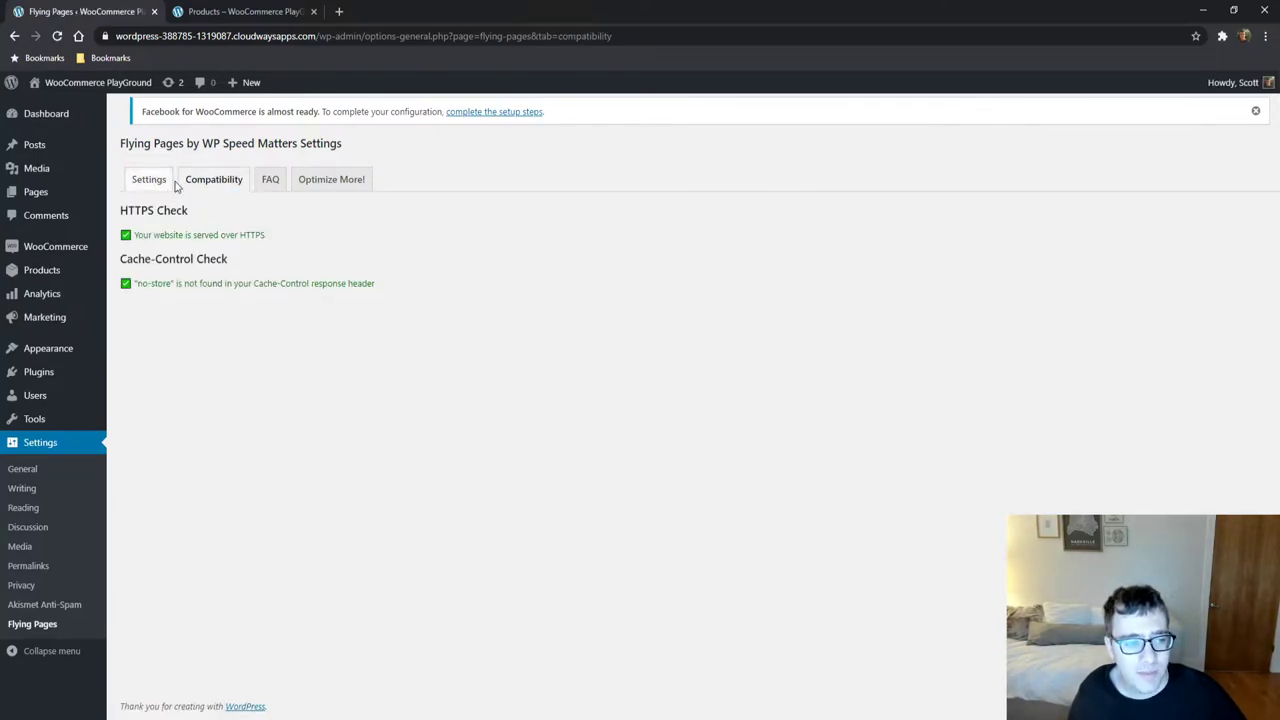
left_click_drag(265, 234, 156, 238)
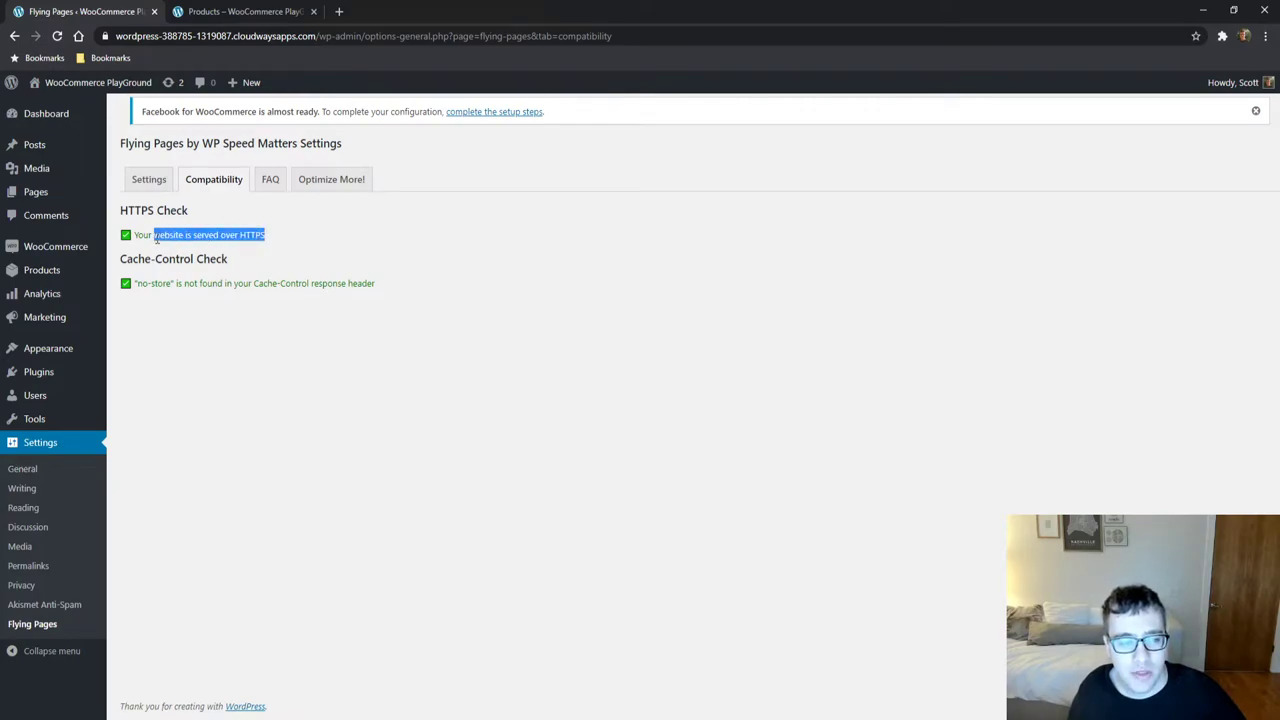
triple_click(229, 288)
left_click(246, 324)
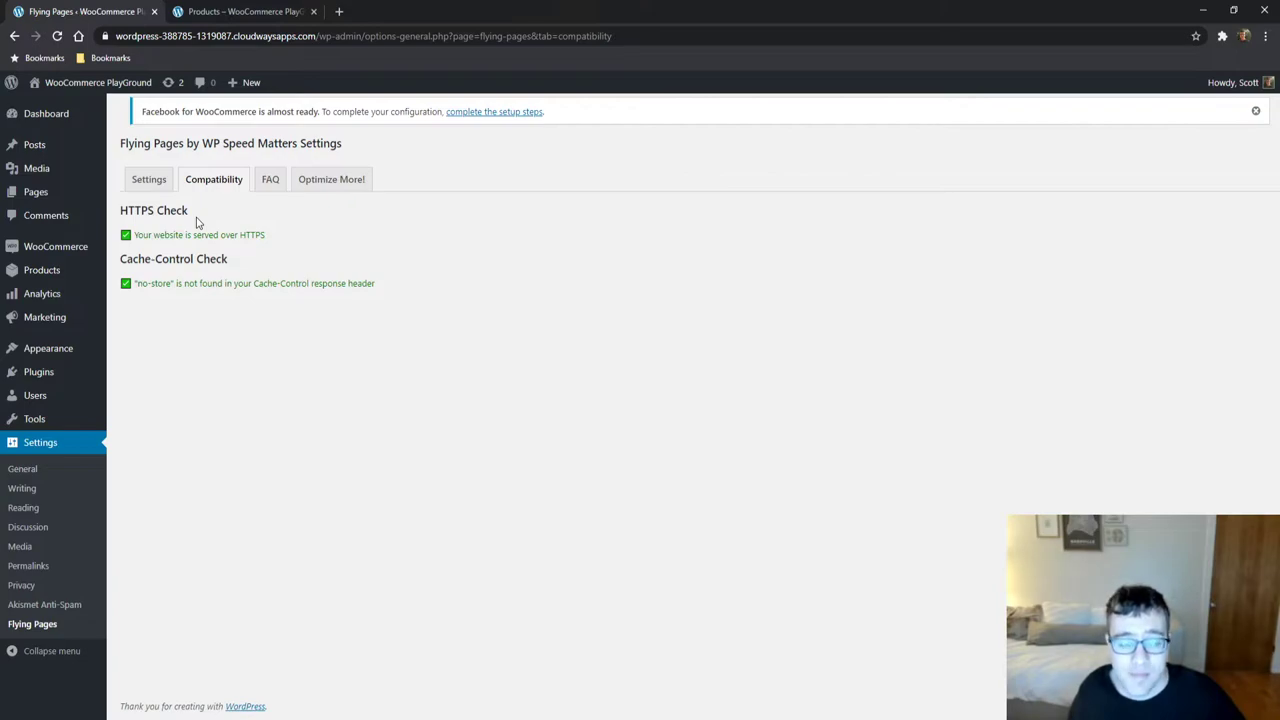
left_click_drag(165, 215, 197, 228)
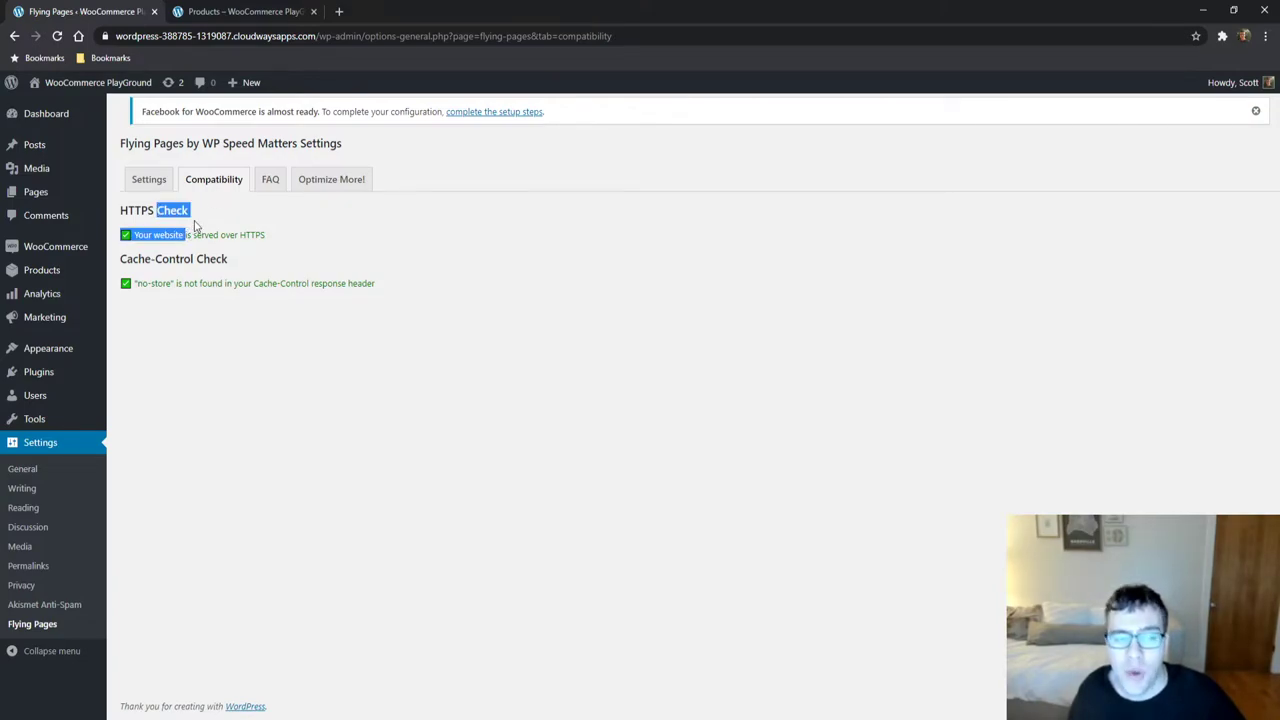
Step: Return to the Flying Pages settings, set max requests per second to 1 request and save the changes
left_click(197, 224)
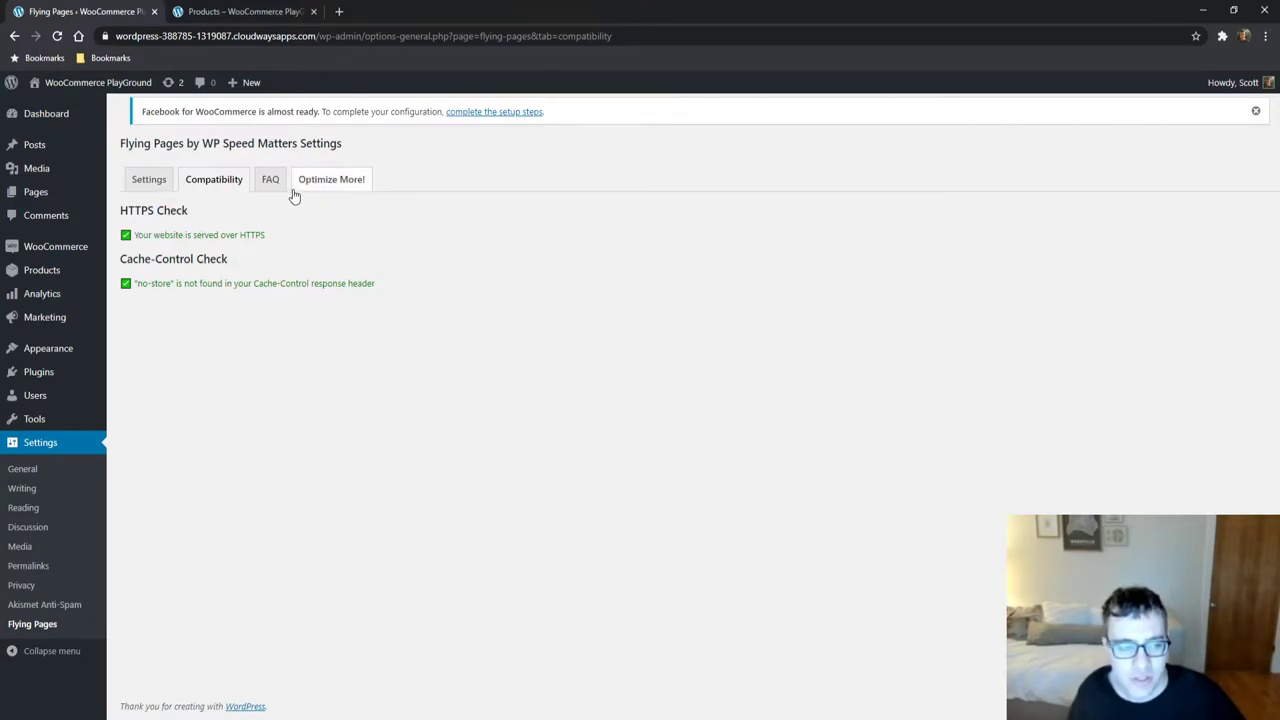
left_click(160, 187)
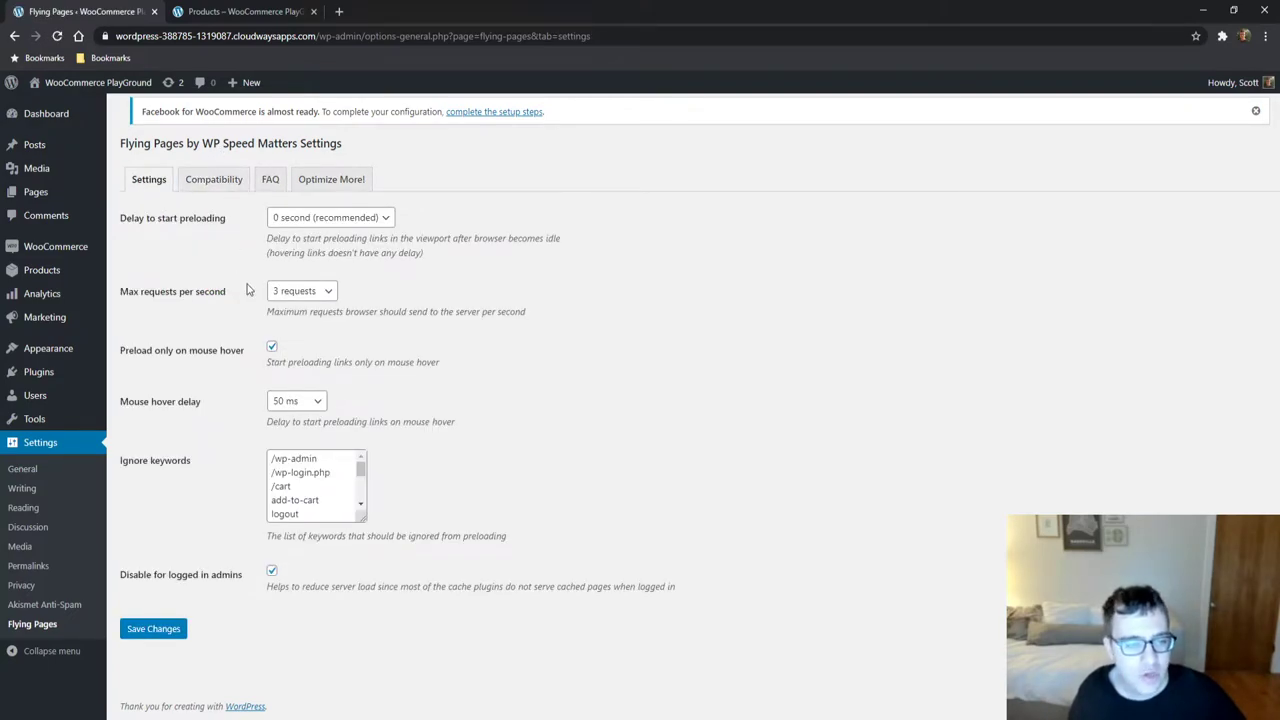
left_click(276, 291)
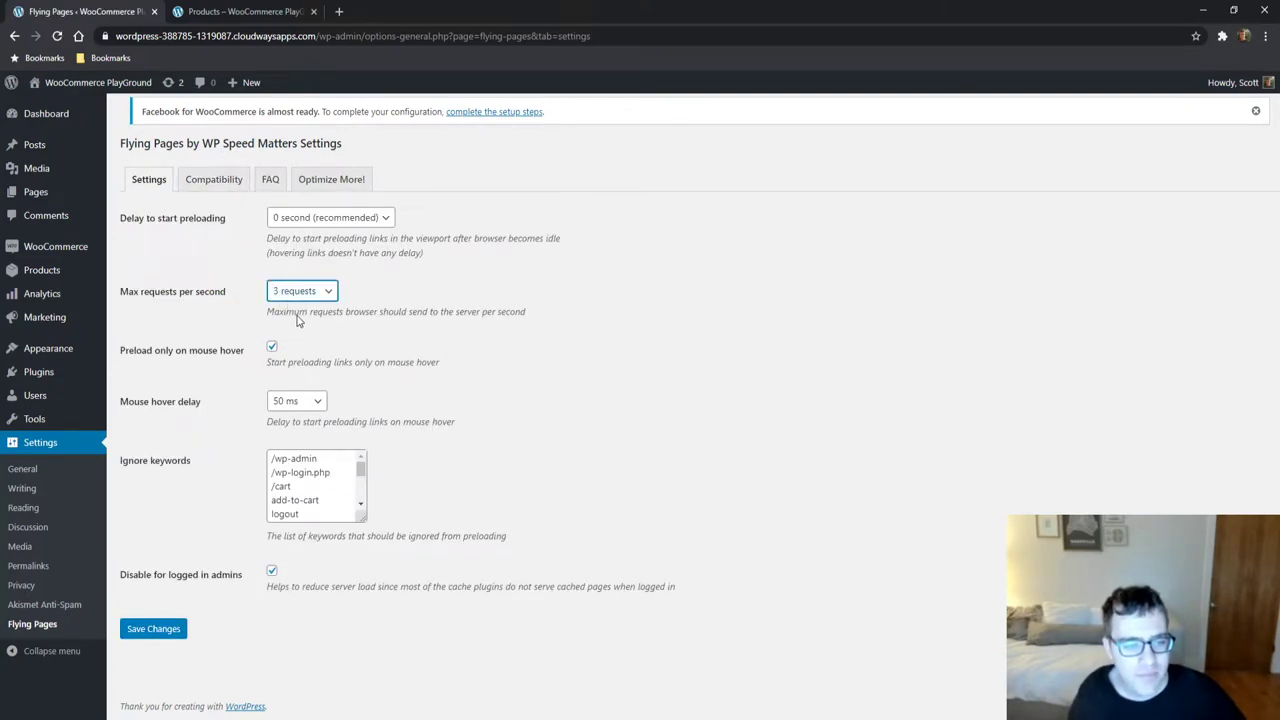
left_click(525, 284)
left_click(306, 298)
left_click(293, 316)
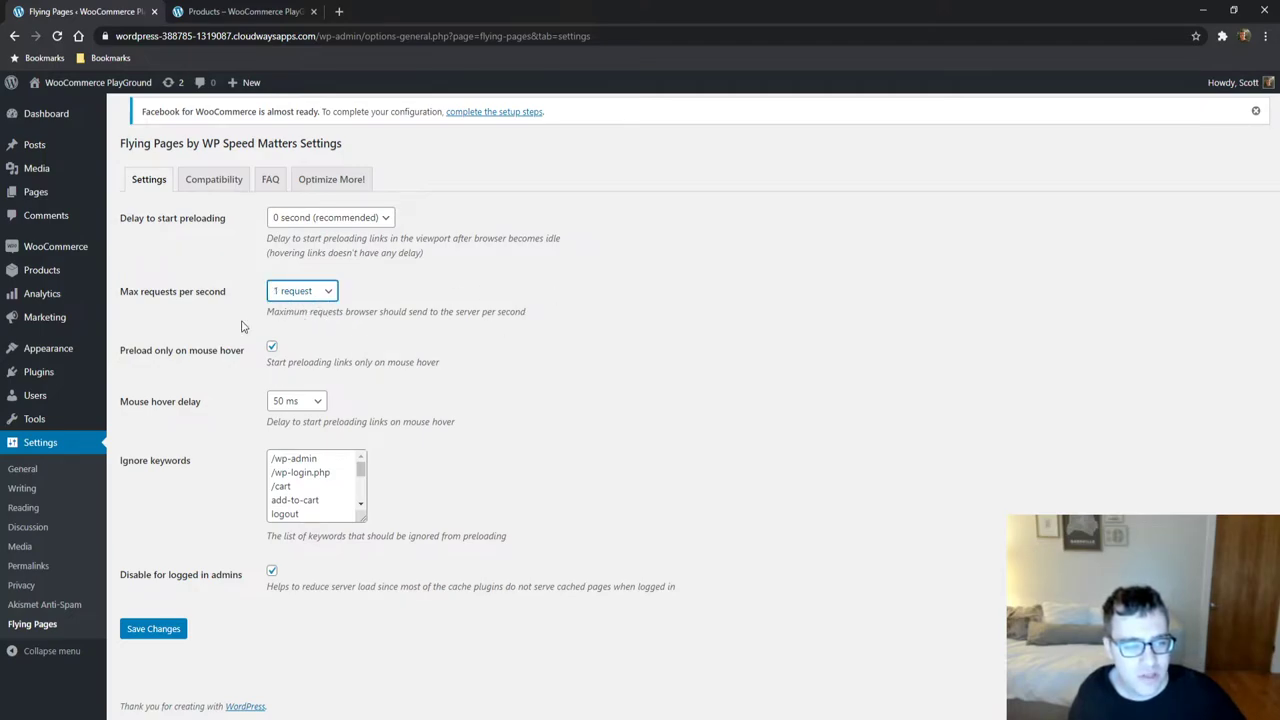
left_click(207, 312)
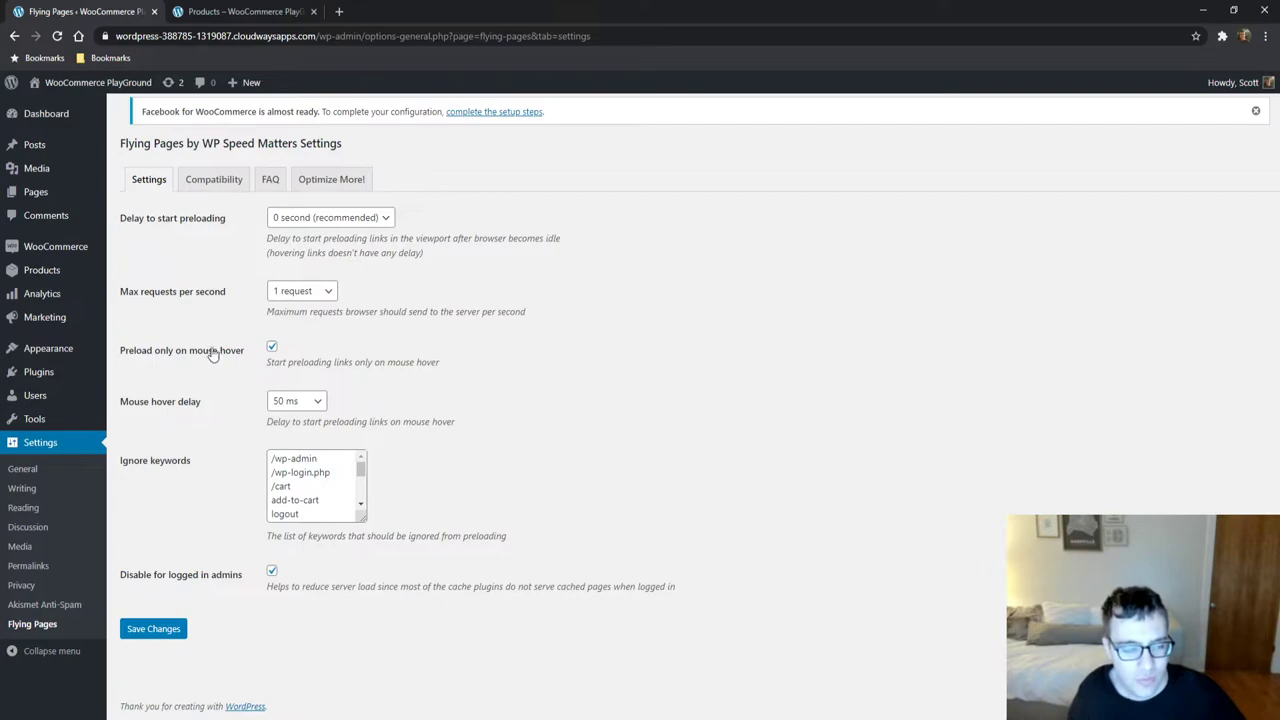
left_click(162, 628)
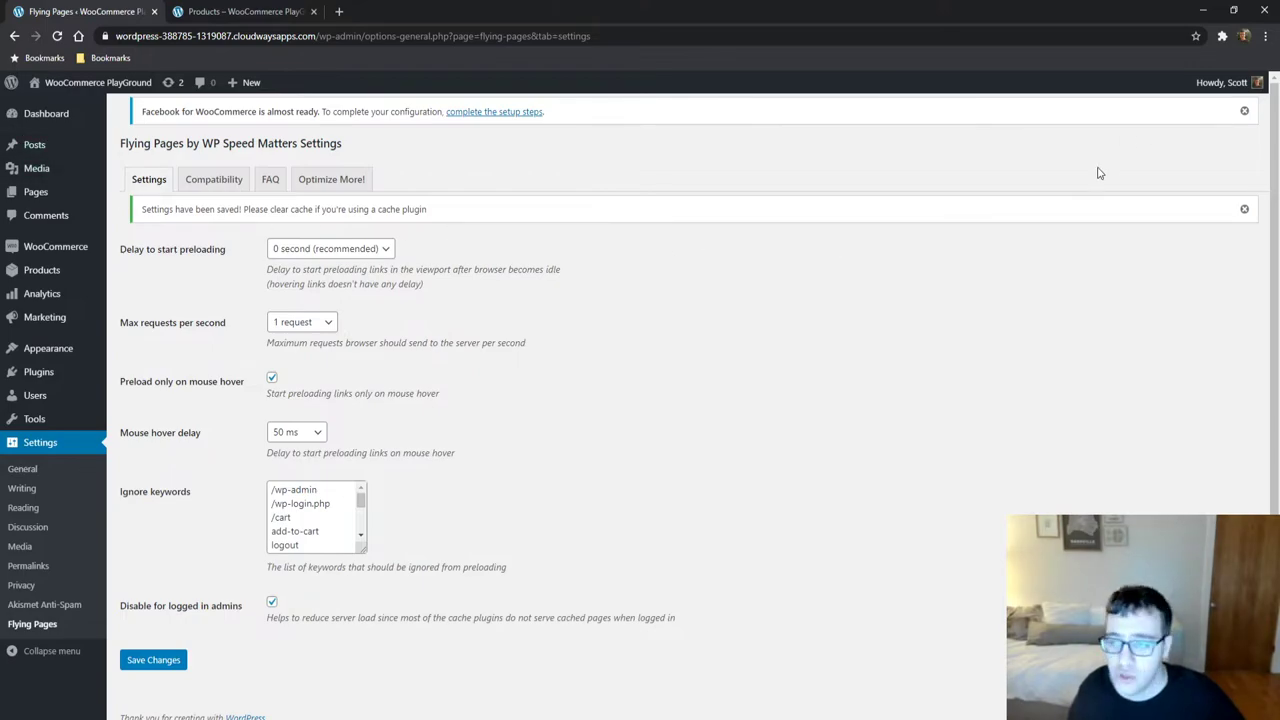
Step: Log out of the WordPress admin account and go to the WooCommerce PlayGround home page as a visitor
mouse_move(1206, 86)
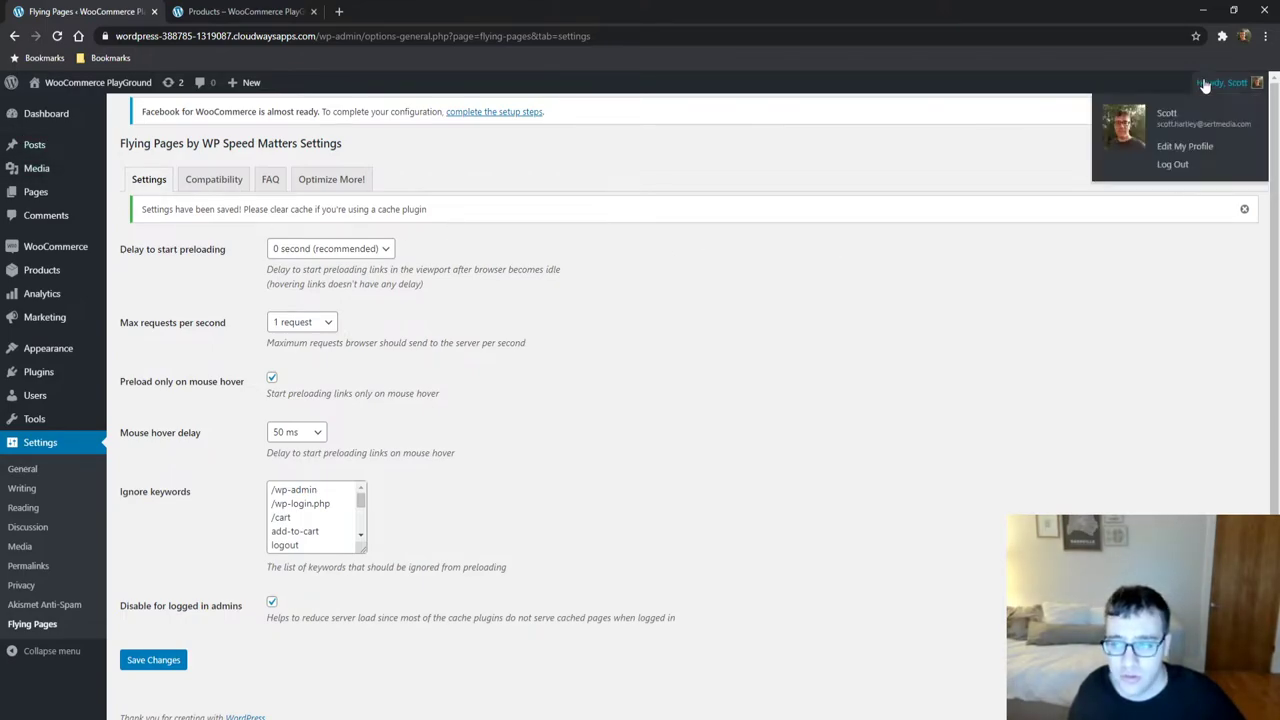
left_click(1180, 165)
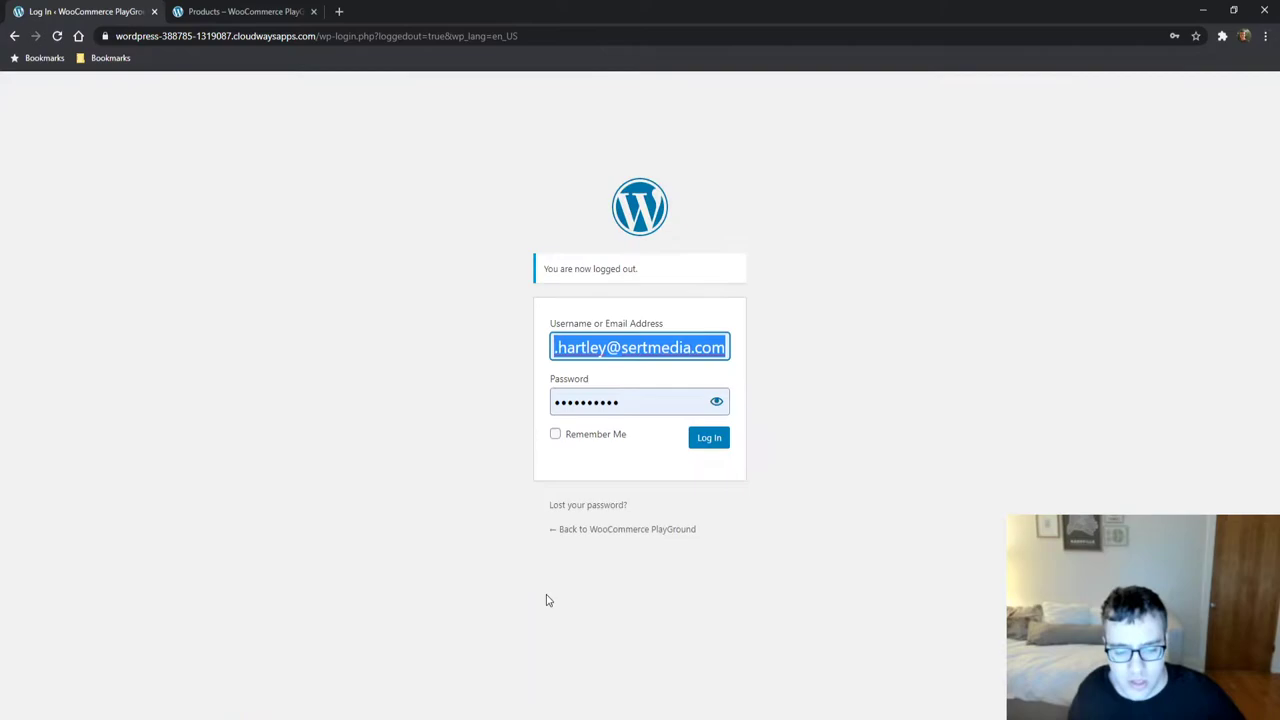
left_click(620, 528)
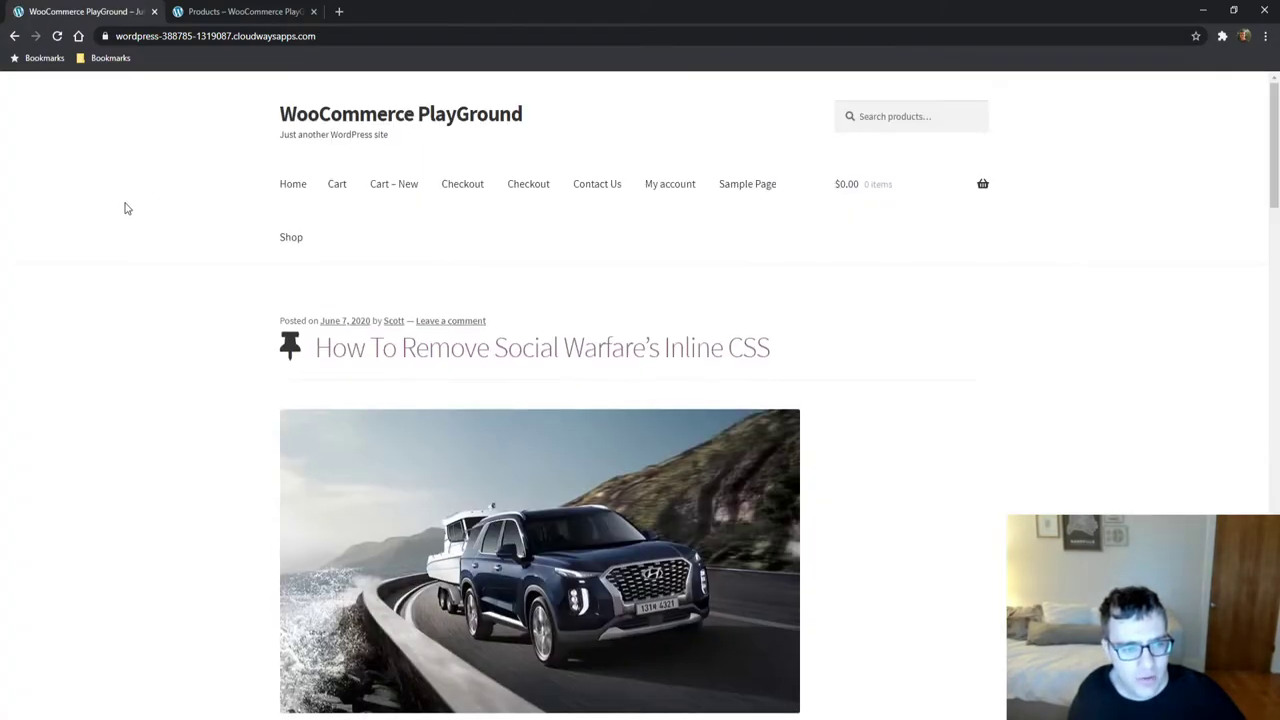
Step: Search the home page's source code for "flying", inspect the linked flying-pages.min.js script and close both source views
key("ctrl+u")
key("ctrl+f")
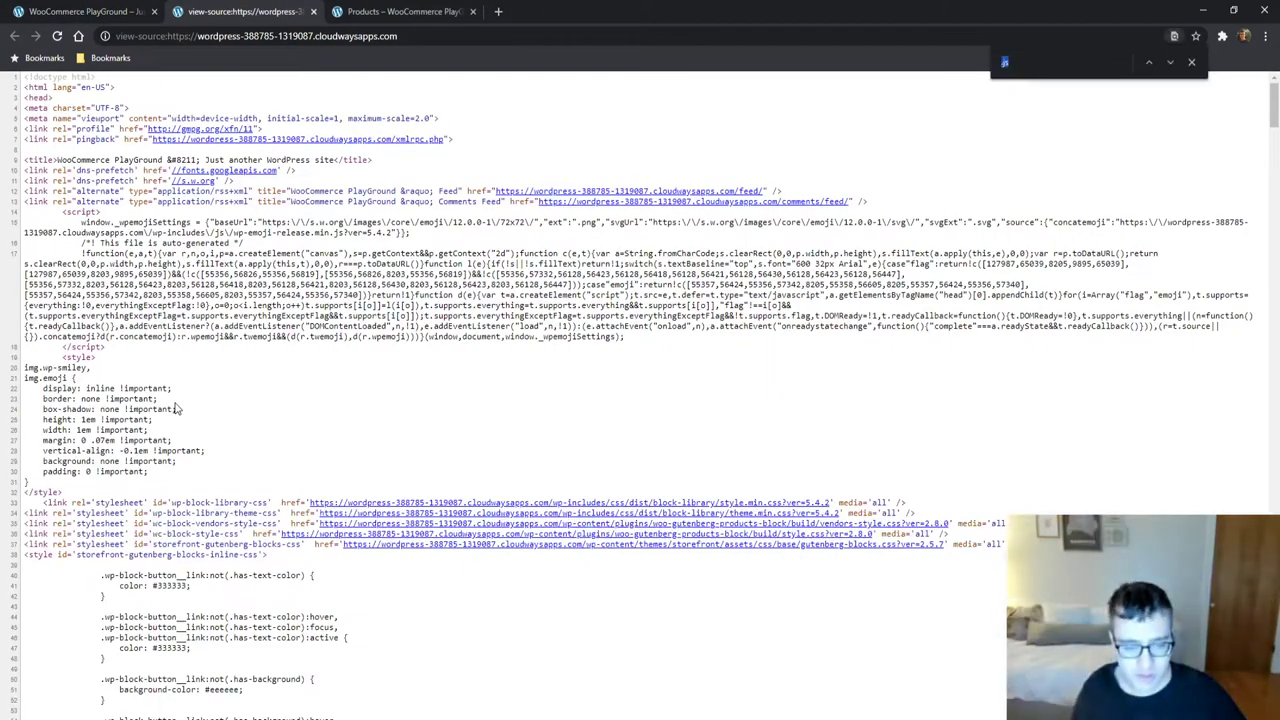
type("flying")
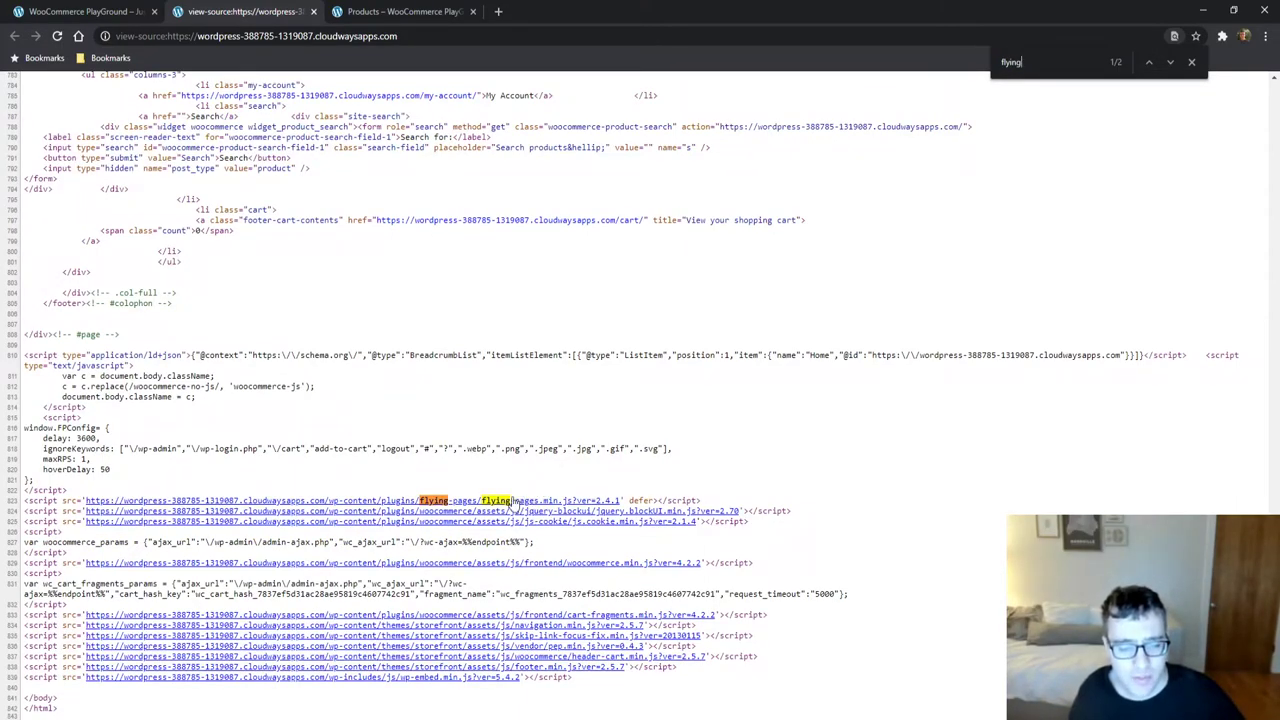
left_click(512, 500)
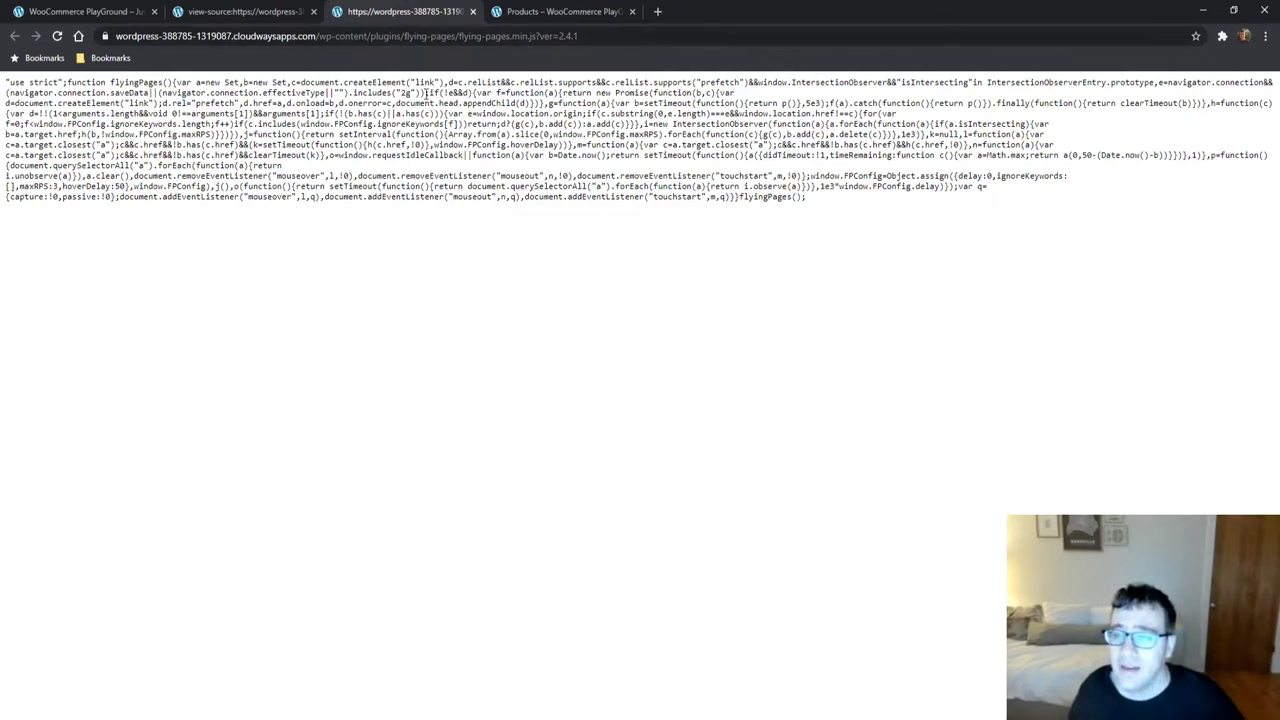
key("ctrl+w")
key("ctrl+w")
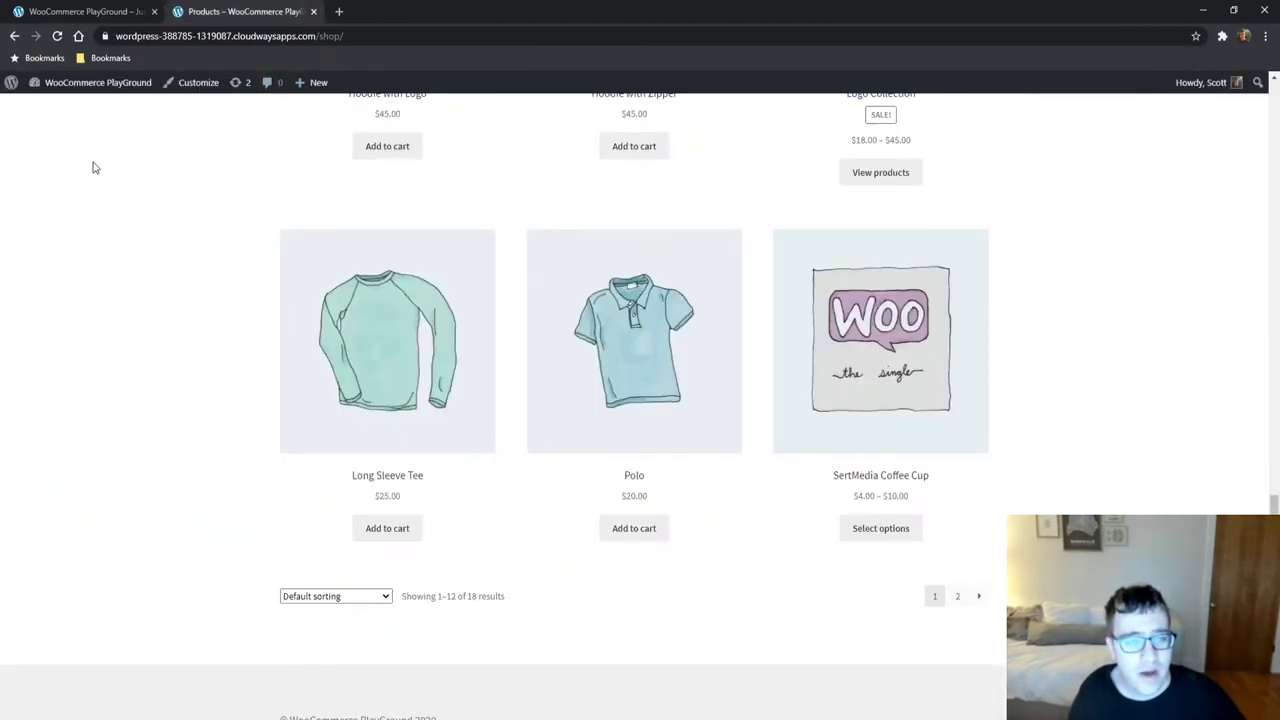
Step: Close the Shop page and reload the home page with the developer tools' network log open
key("ctrl+w")
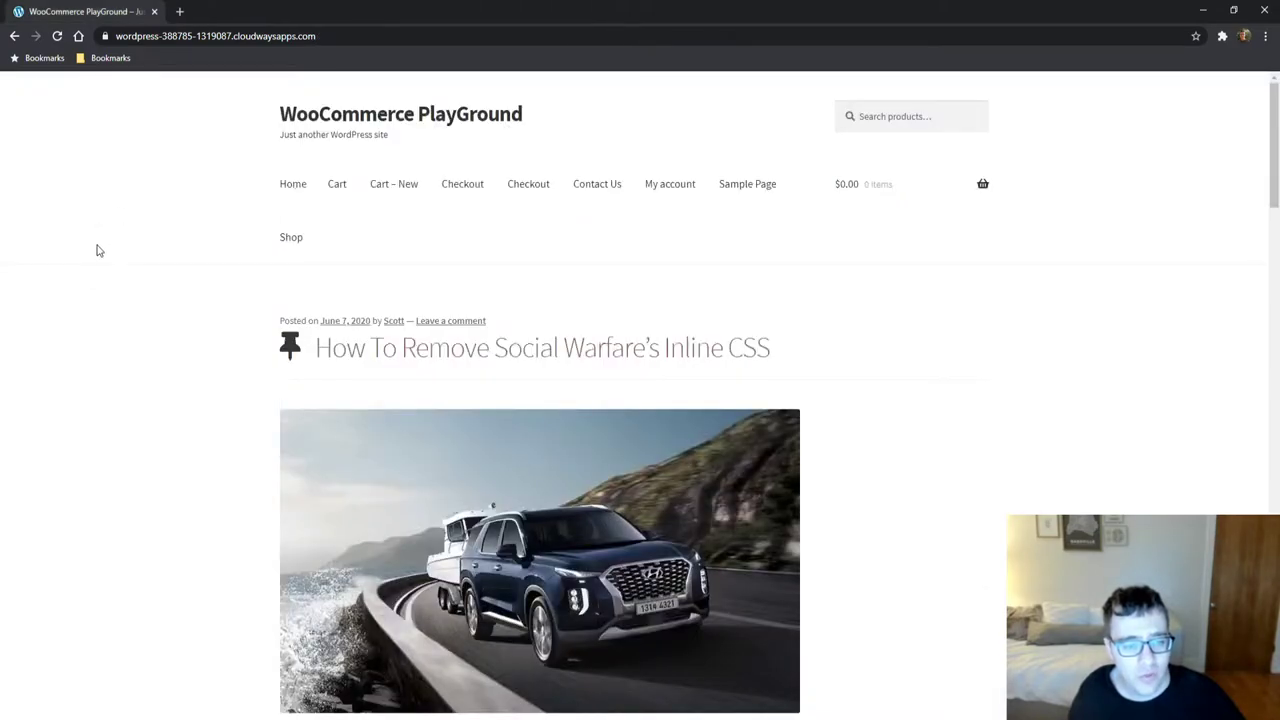
key("ctrl+shift+i")
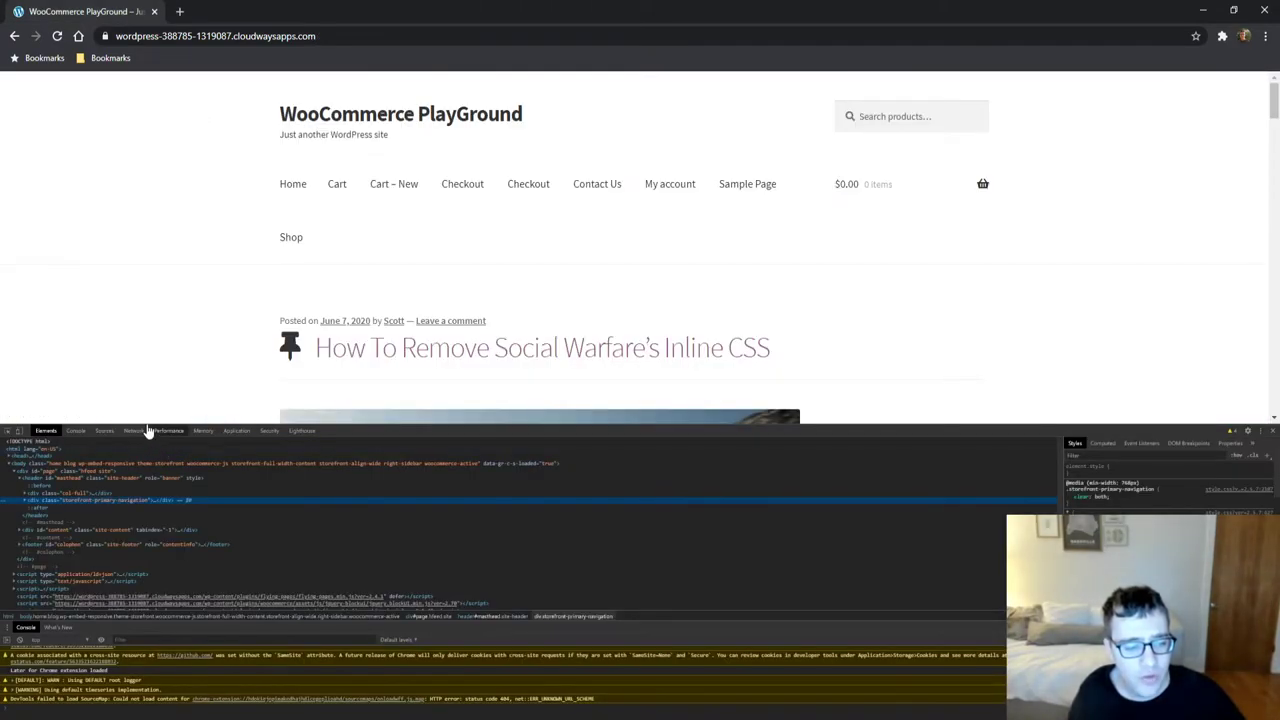
left_click(133, 430)
key("ctrl+r")
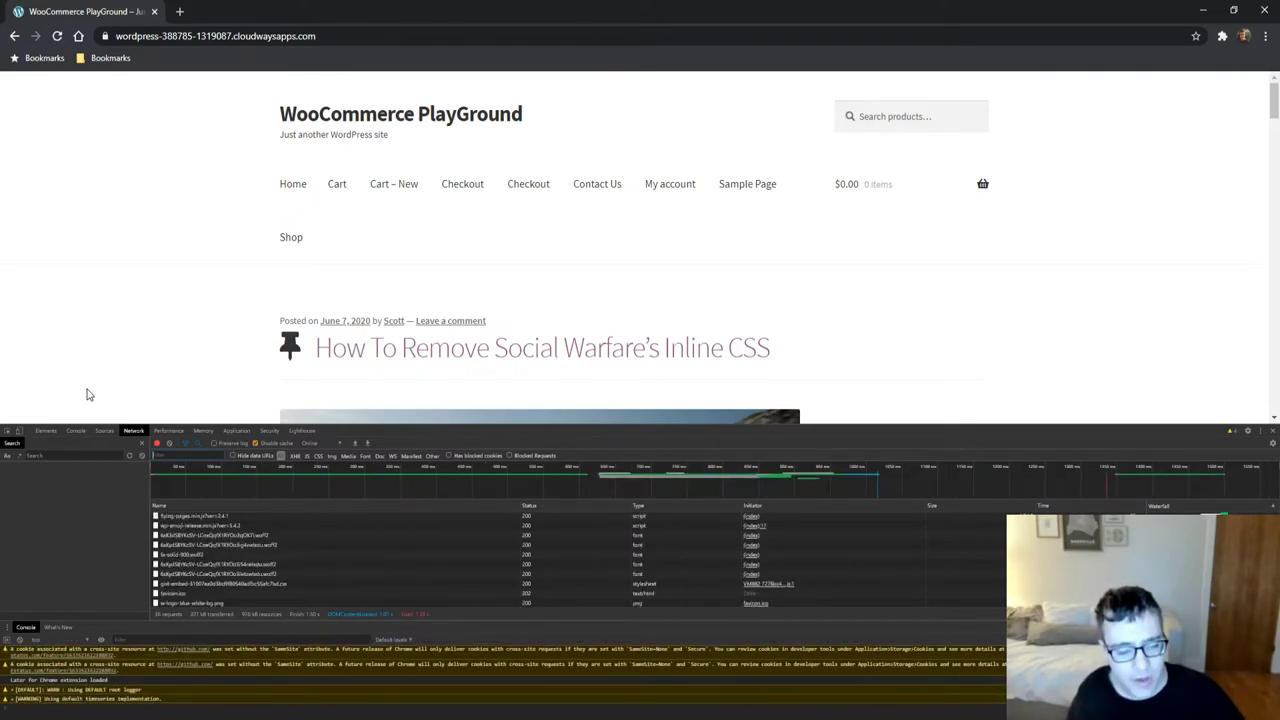
Step: Trigger preloading of the pinned "How To Remove Social Warfare's Inline CSS" post link, check its network request and open the post
scroll(66, 345, "down", 1)
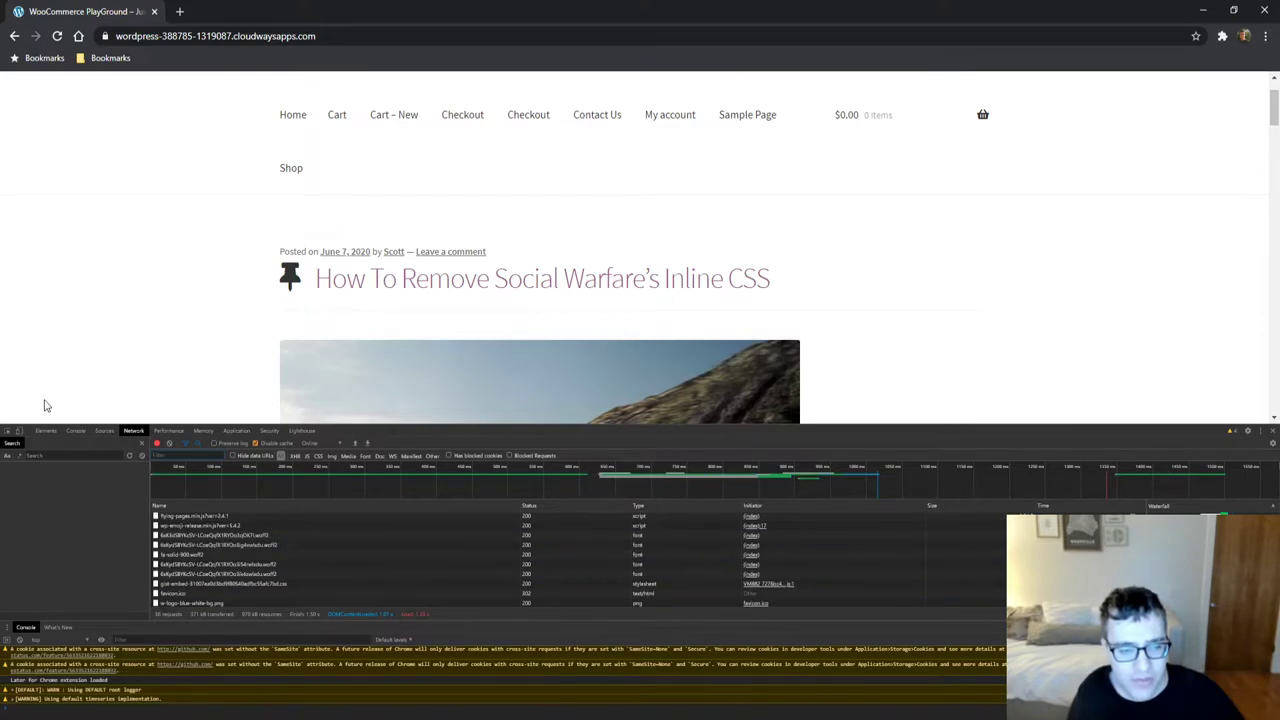
mouse_move(322, 287)
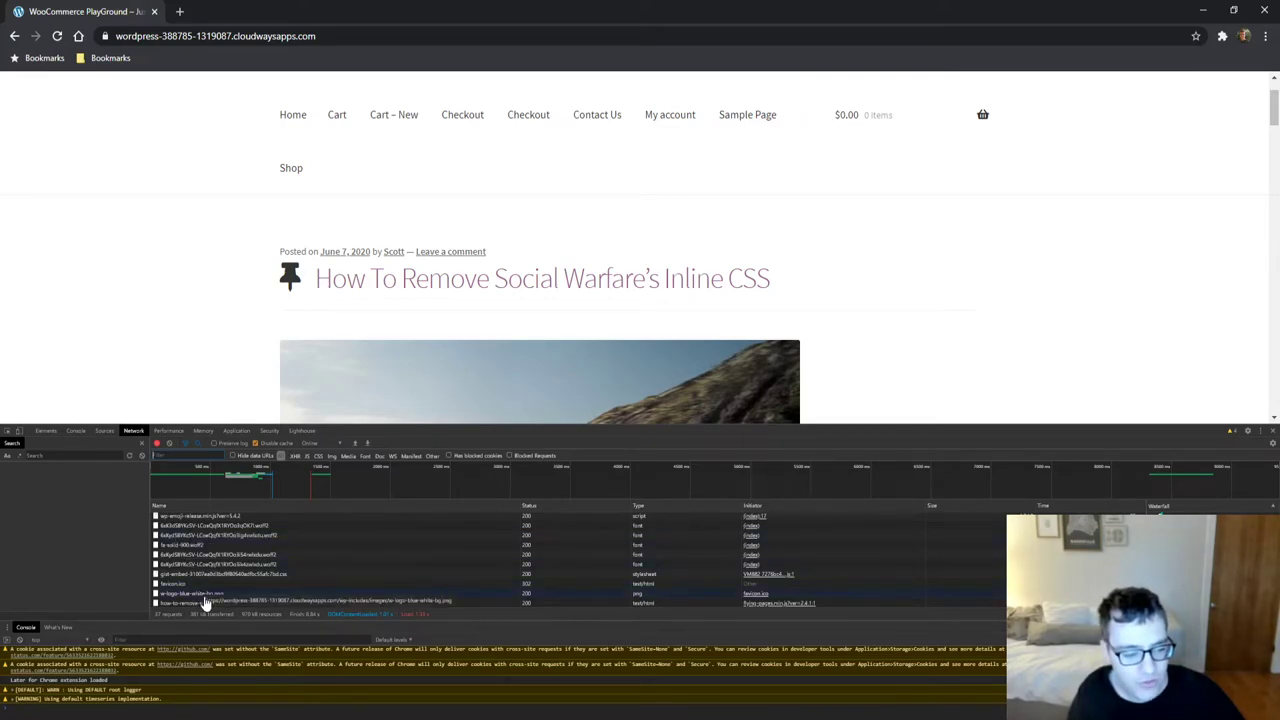
left_click(370, 288)
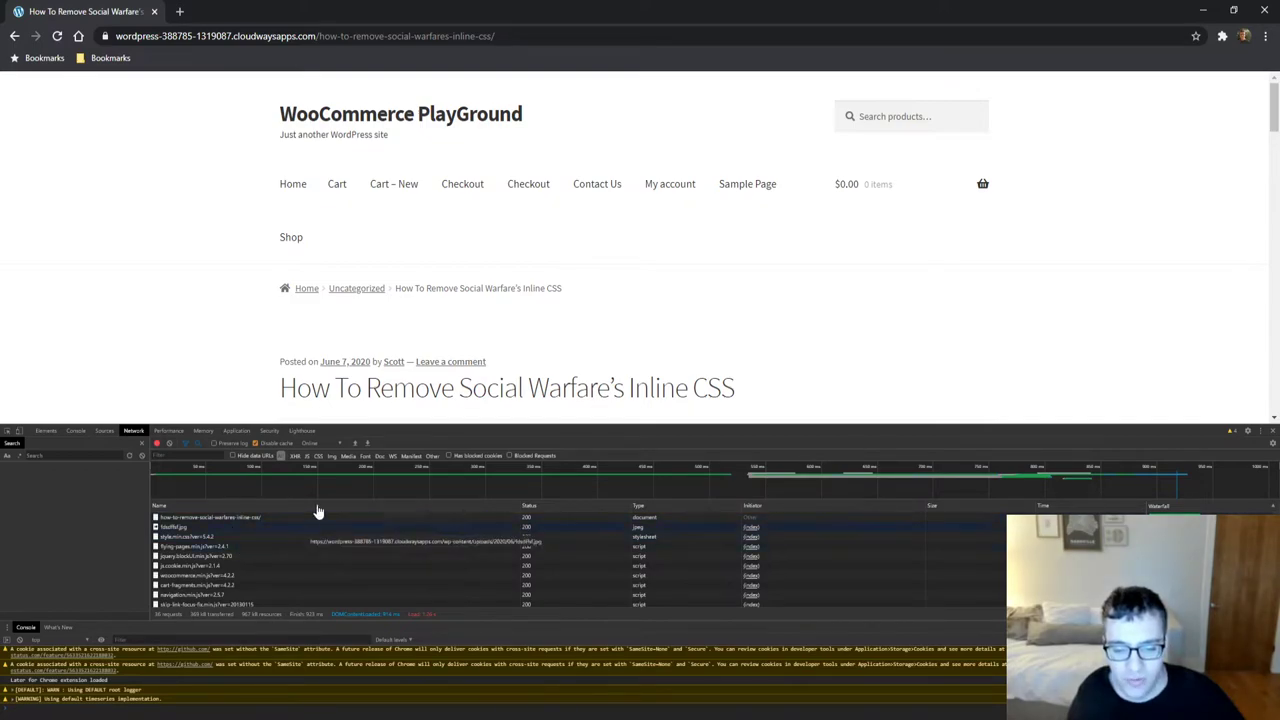
Step: Return to the home page, trigger preloading of the lower post links while watching the network log, and open "Hello world!"
left_click(288, 116)
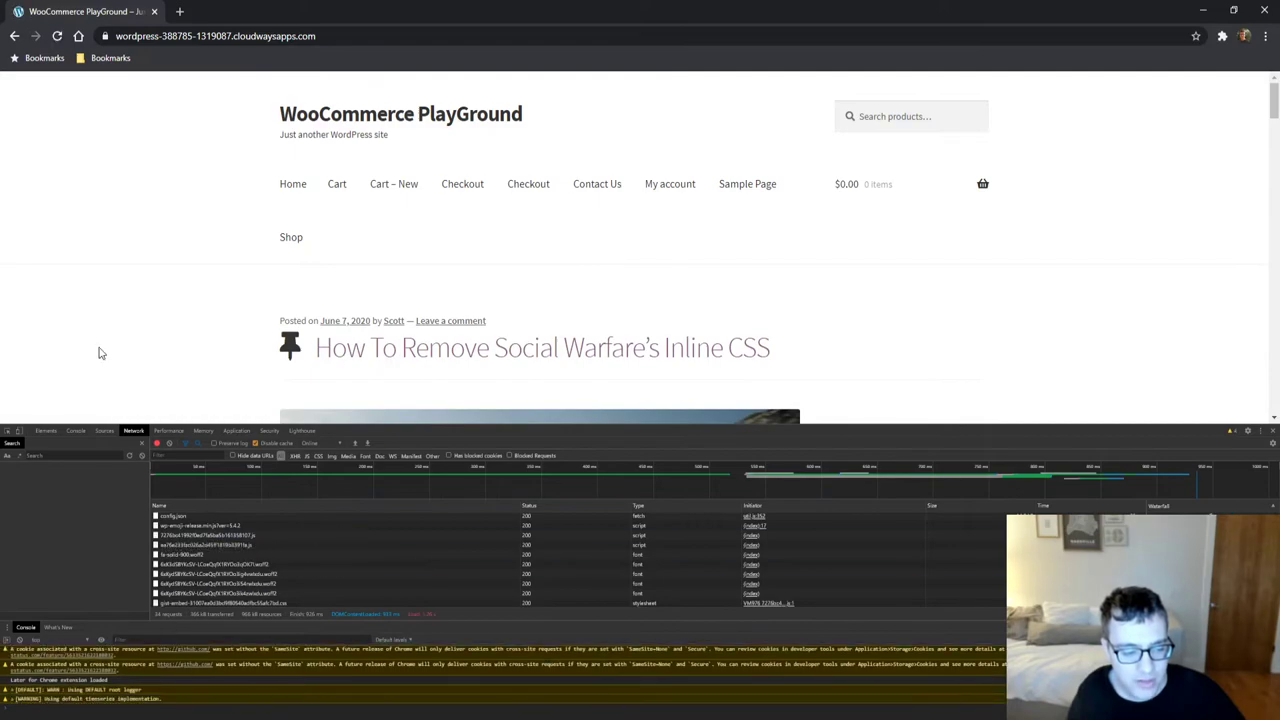
scroll(81, 305, "down", 20)
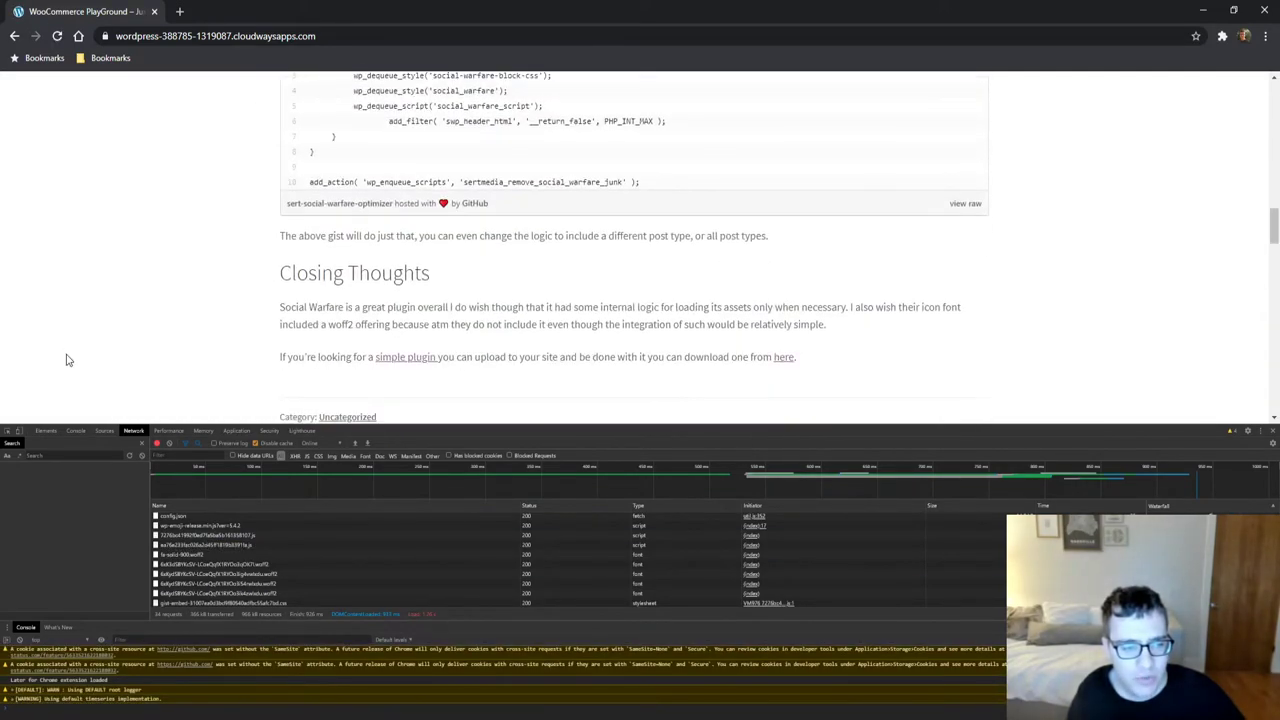
scroll(88, 285, "down", 5)
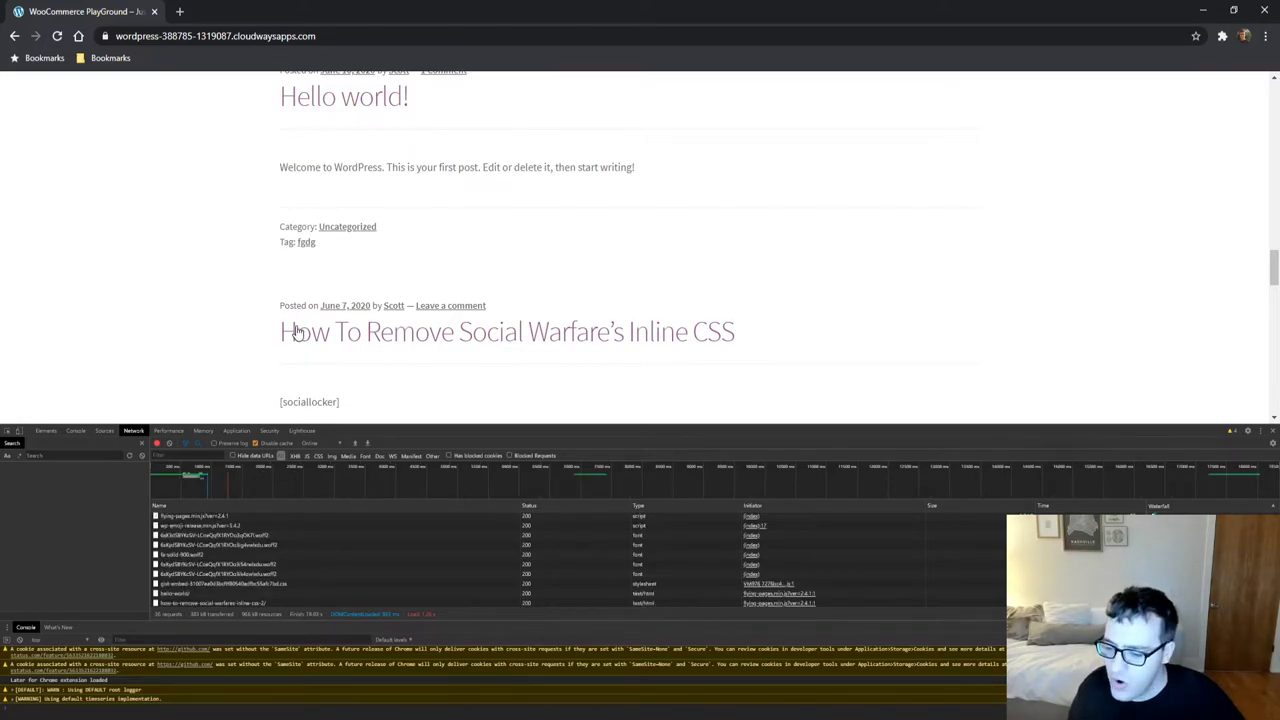
scroll(123, 303, "down", 2)
scroll(209, 234, "up", 2)
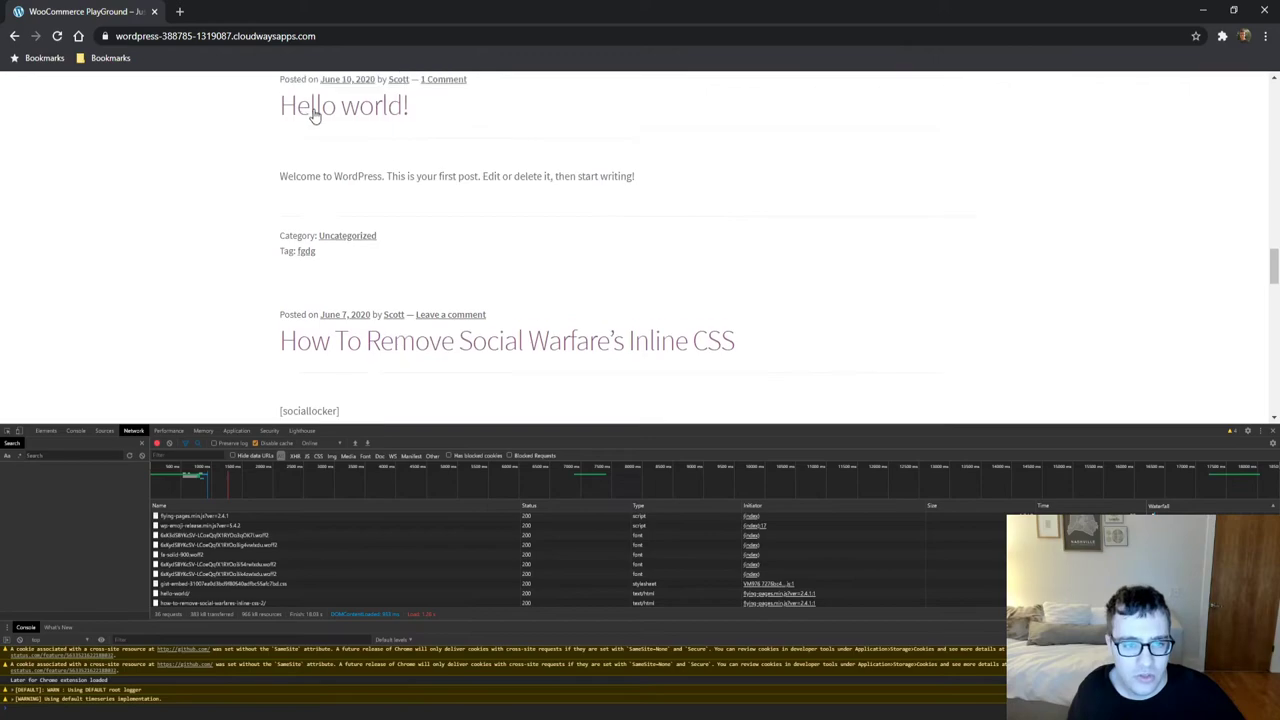
scroll(300, 180, "up", 1)
left_click(287, 256)
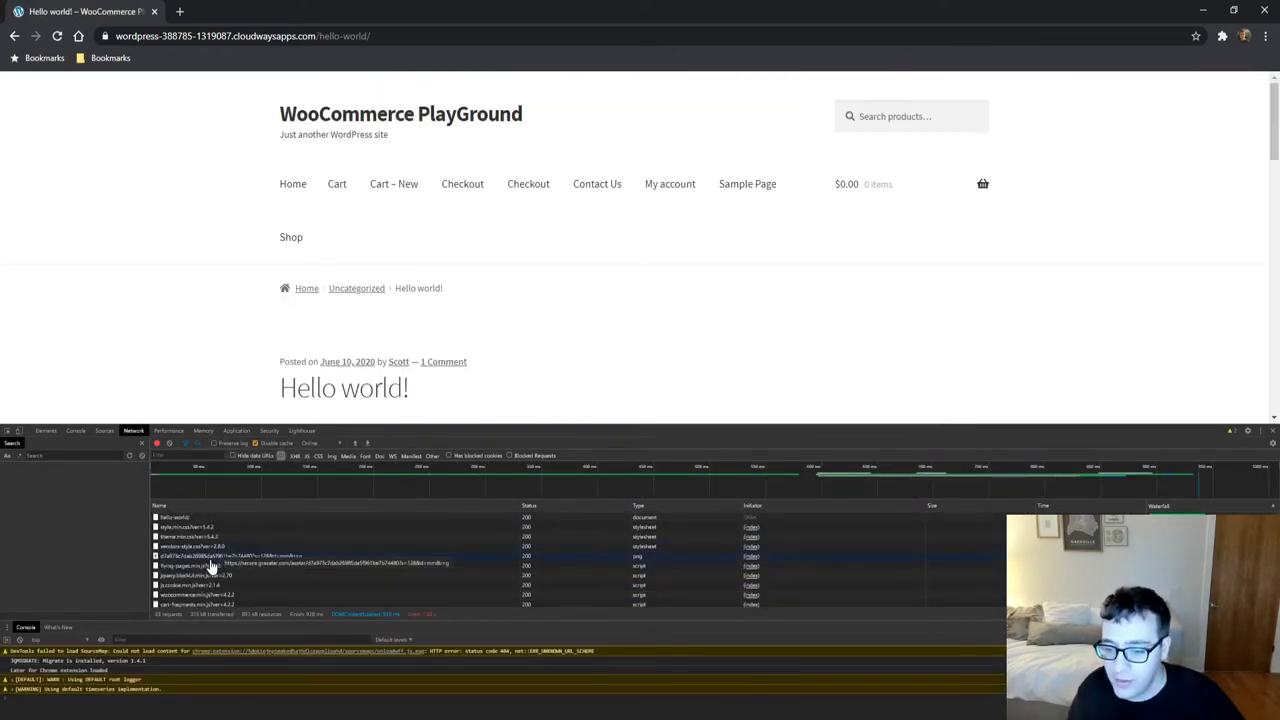
Step: Examine the "Hello world!" page and the document, script, stylesheet and font requests in its network log
scroll(125, 318, "down", 2)
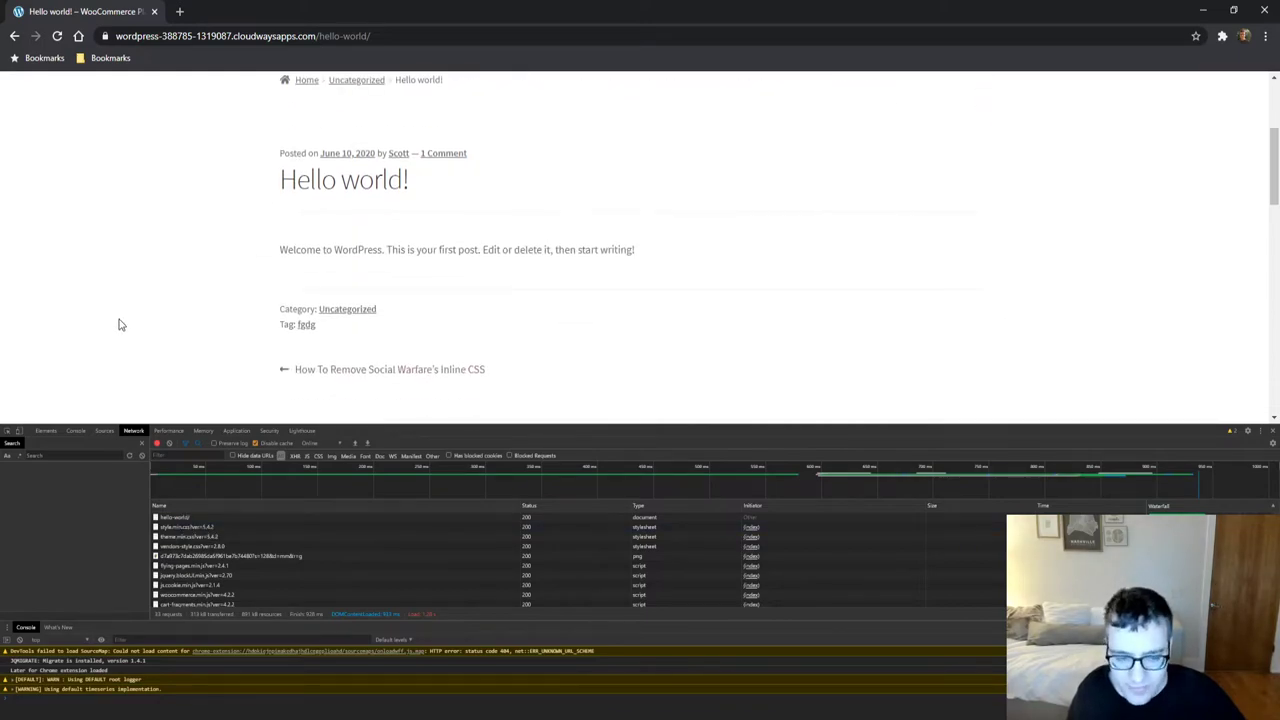
scroll(114, 318, "down", 3)
scroll(97, 317, "up", 3)
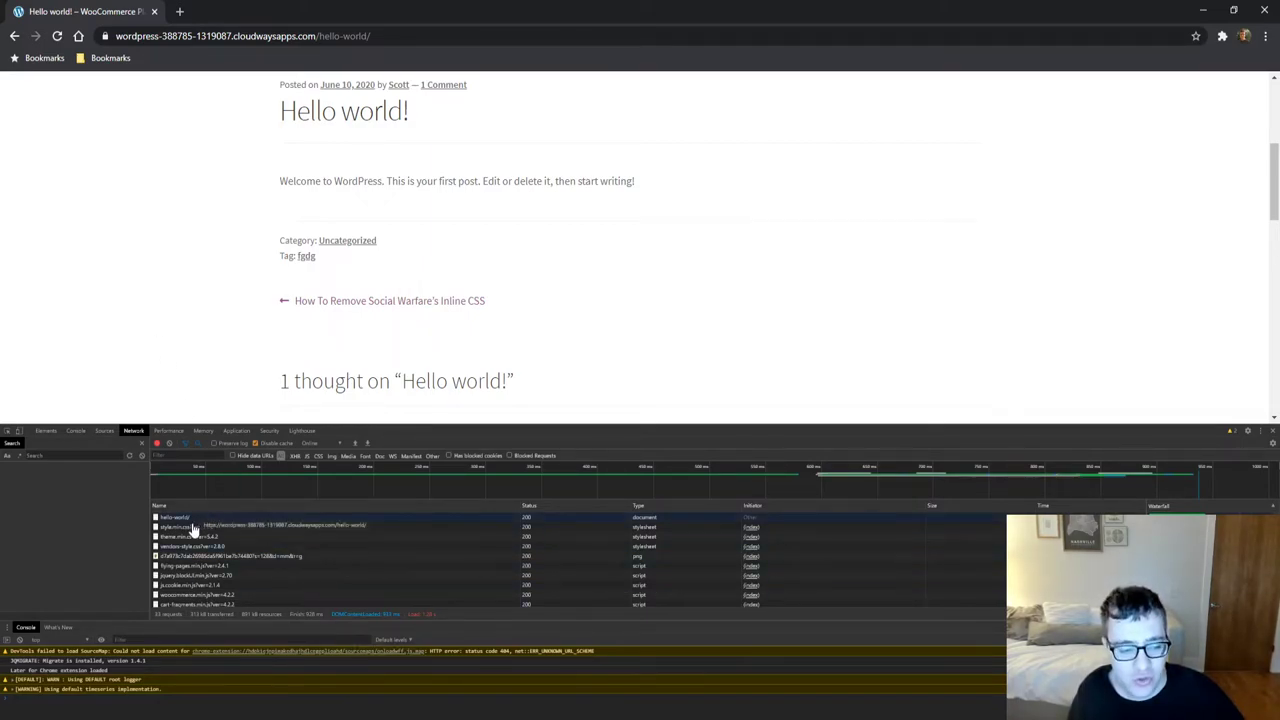
scroll(195, 575, "down", 5)
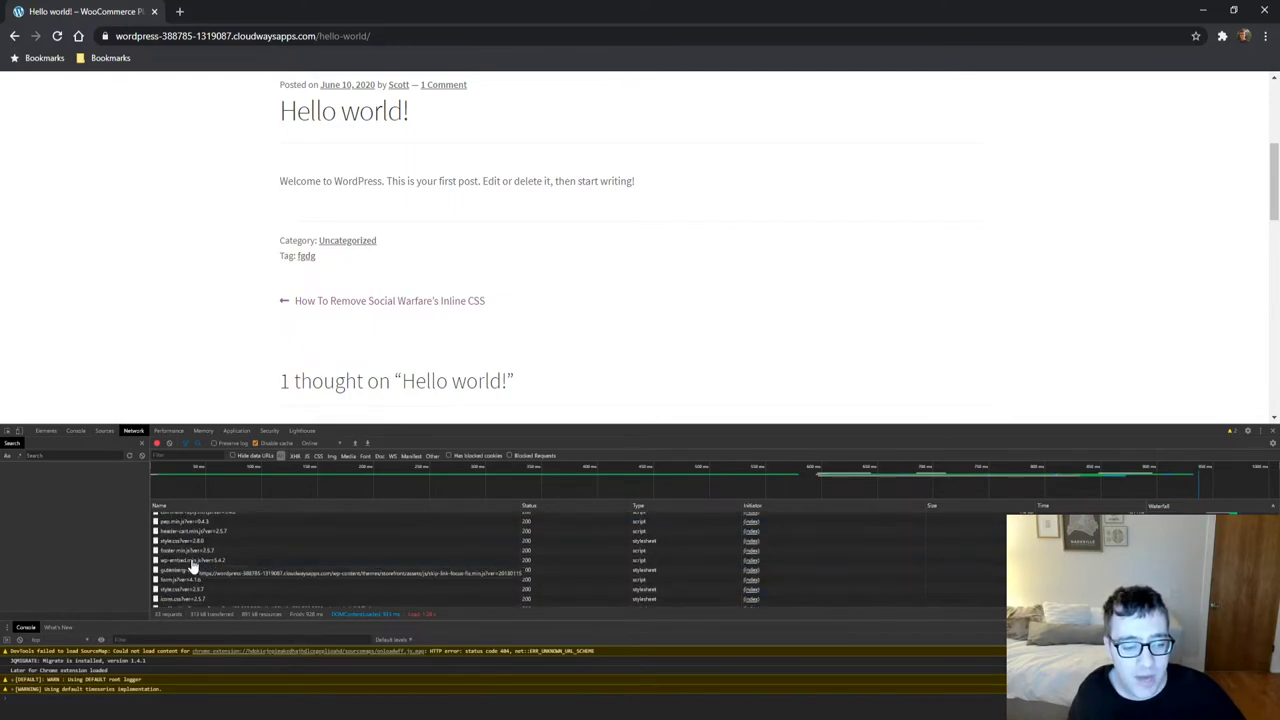
scroll(213, 590, "down", 2)
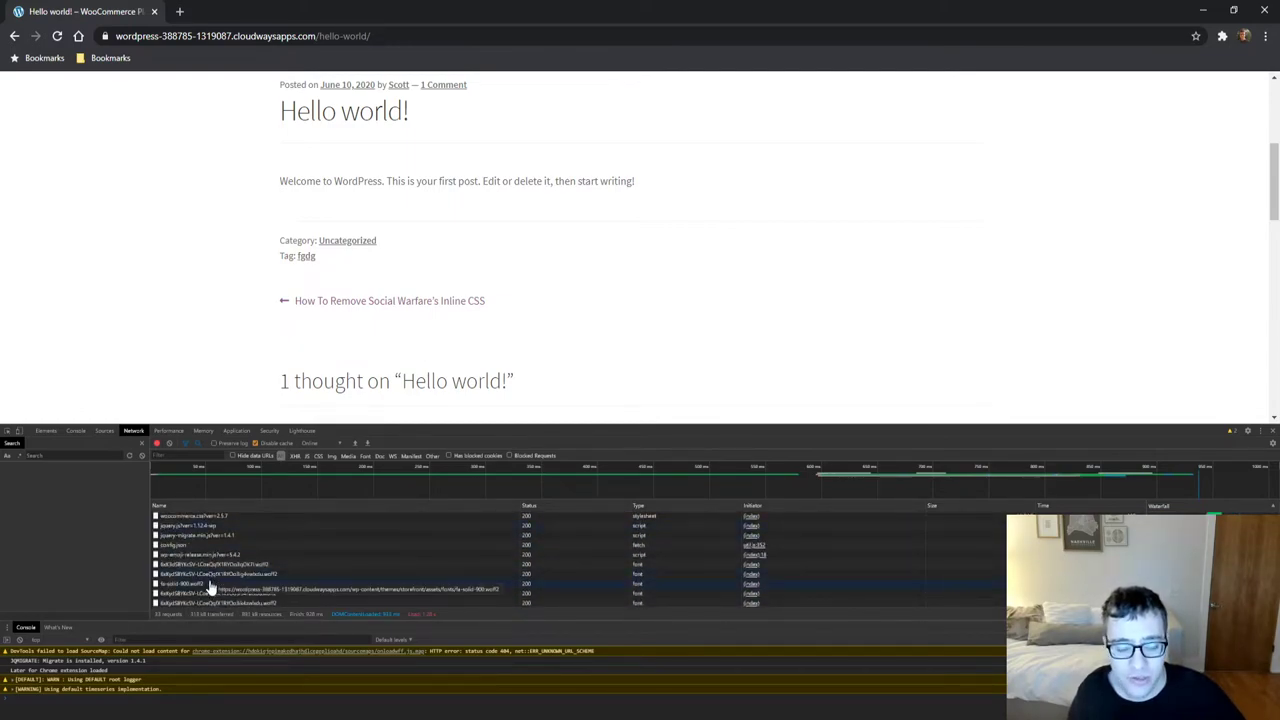
scroll(215, 580, "up", 7)
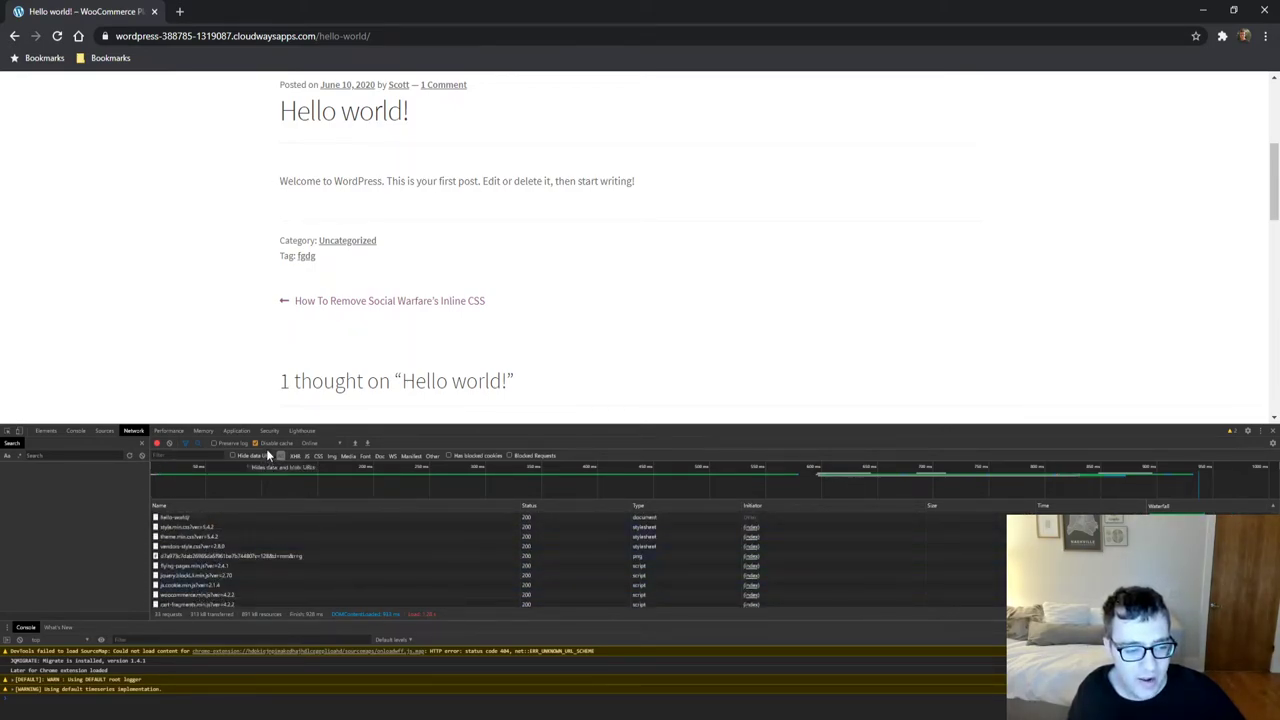
Step: Turn off Disable cache for the network log and repeat the preload test by opening "Hello world!" from the home page
scroll(120, 300, "up", 3)
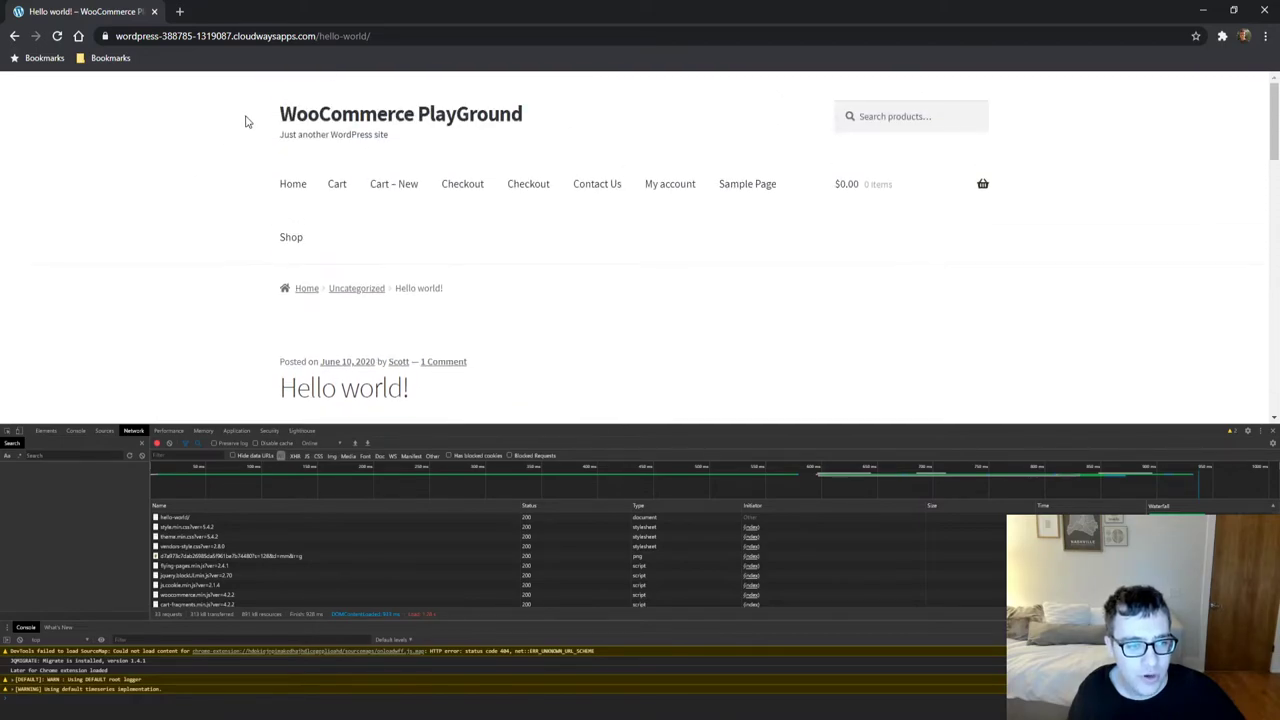
left_click(283, 116)
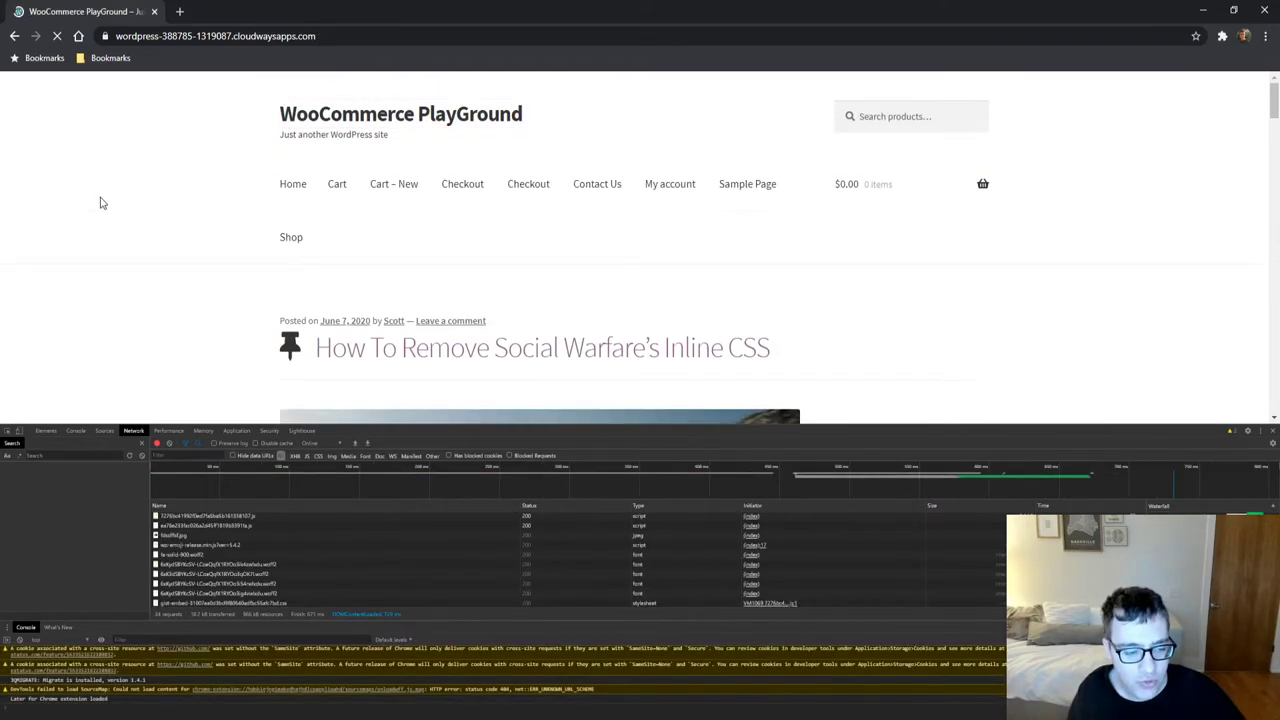
scroll(50, 320, "down", 10)
scroll(50, 315, "down", 5)
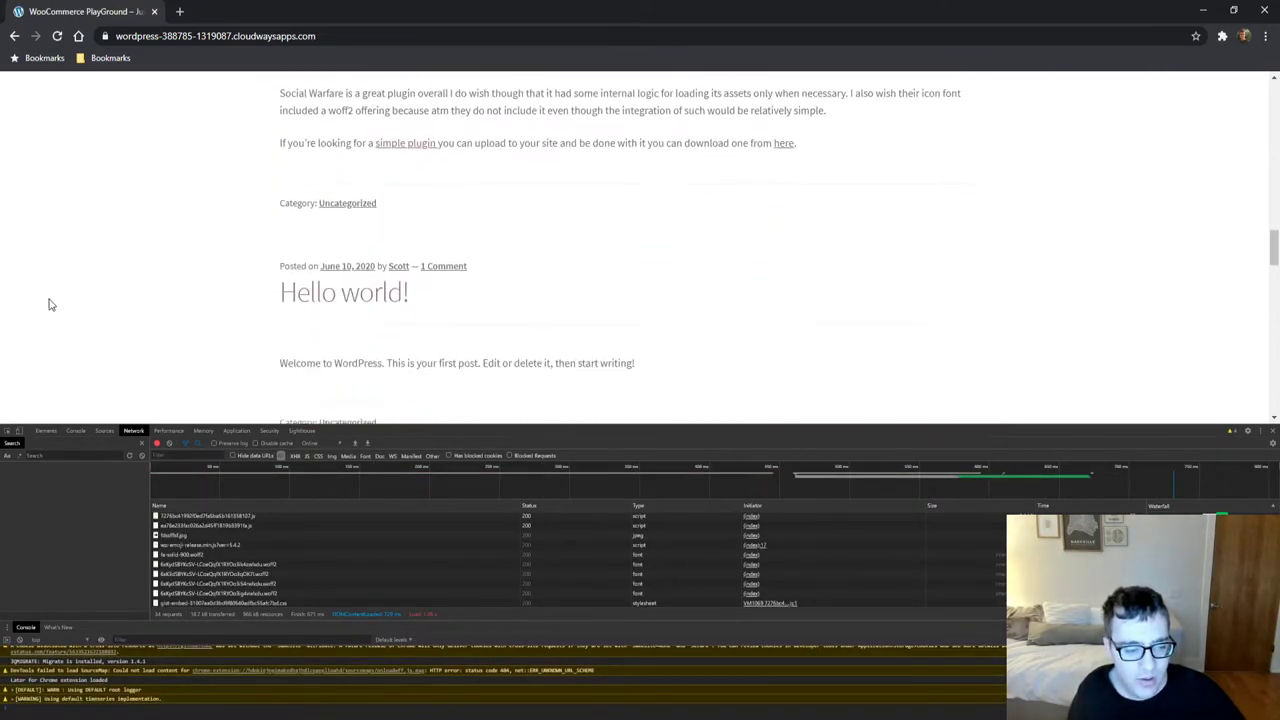
scroll(48, 305, "down", 1)
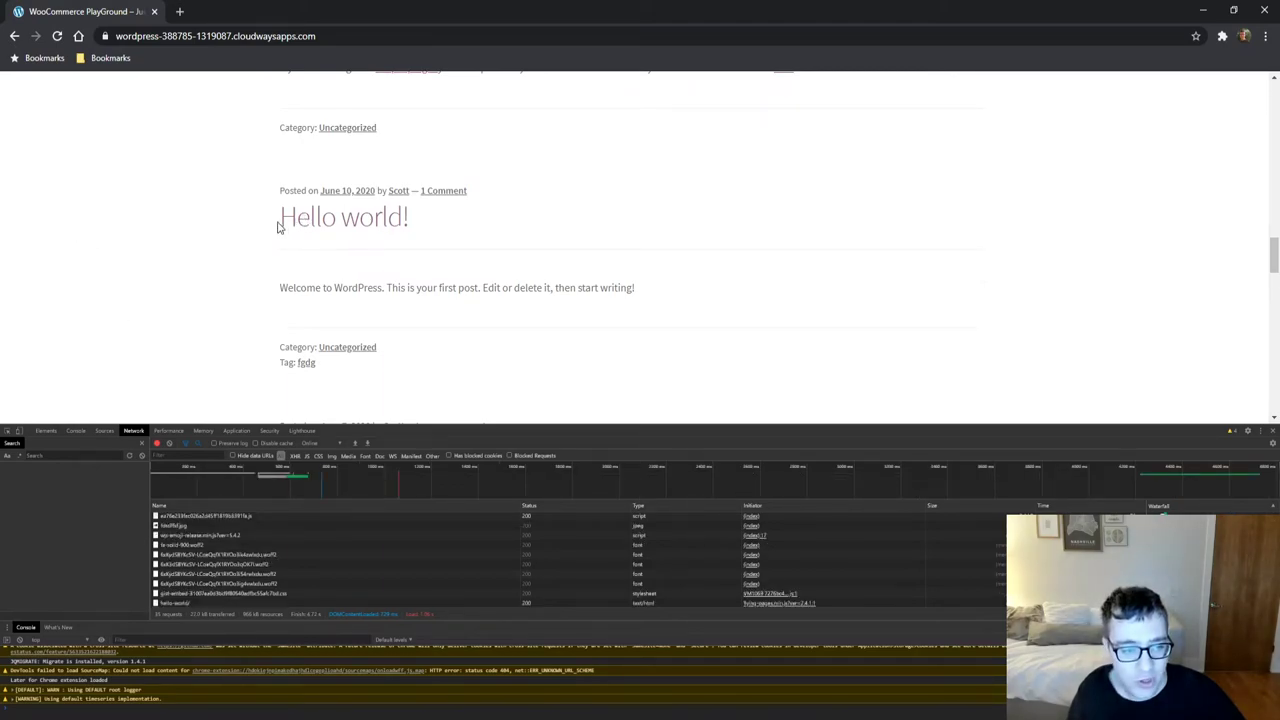
left_click(296, 221)
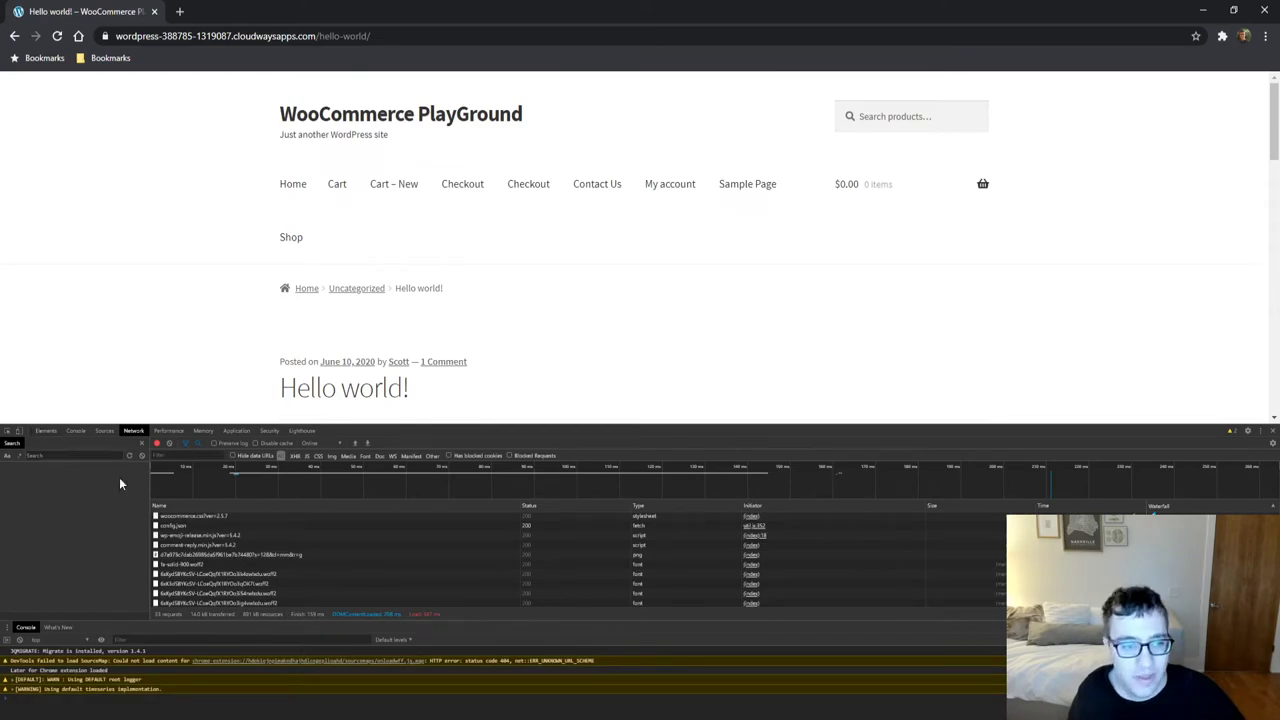
scroll(230, 585, "up", 5)
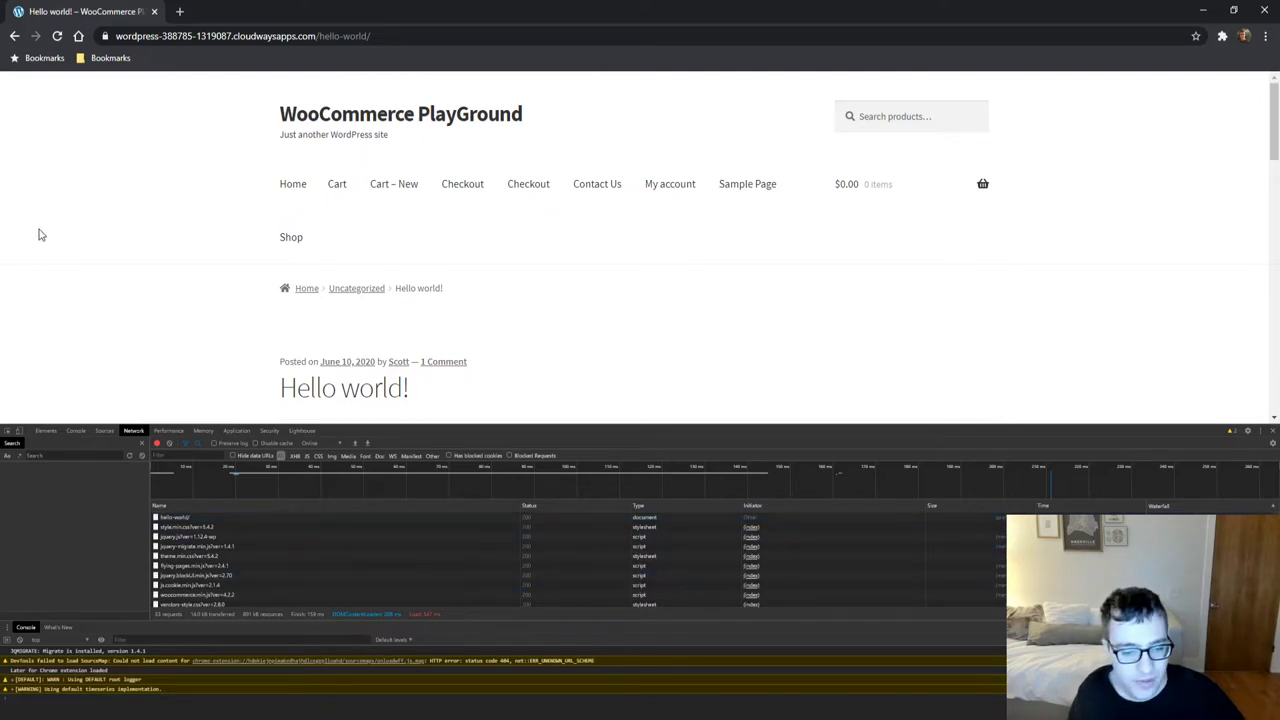
Step: Return to the home page, open the pinned "How To Remove Social Warfare's Inline CSS" post and check its requests in the network log
left_click(290, 186)
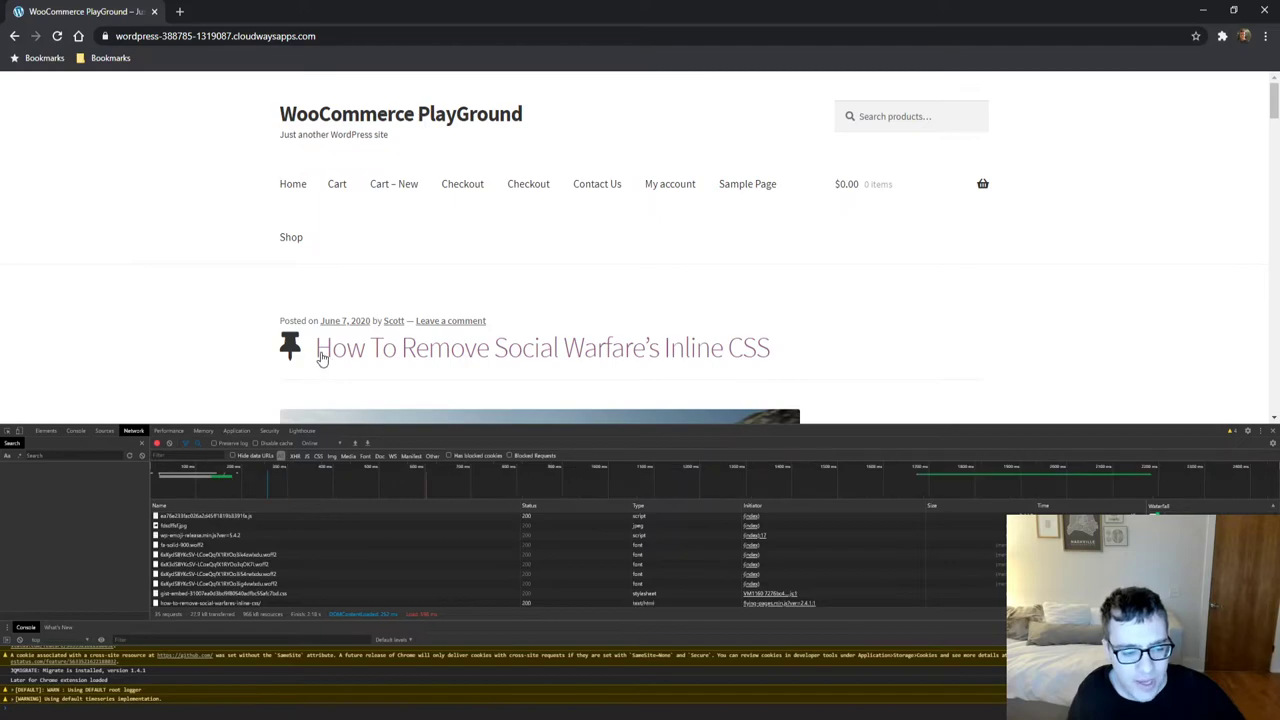
left_click(322, 358)
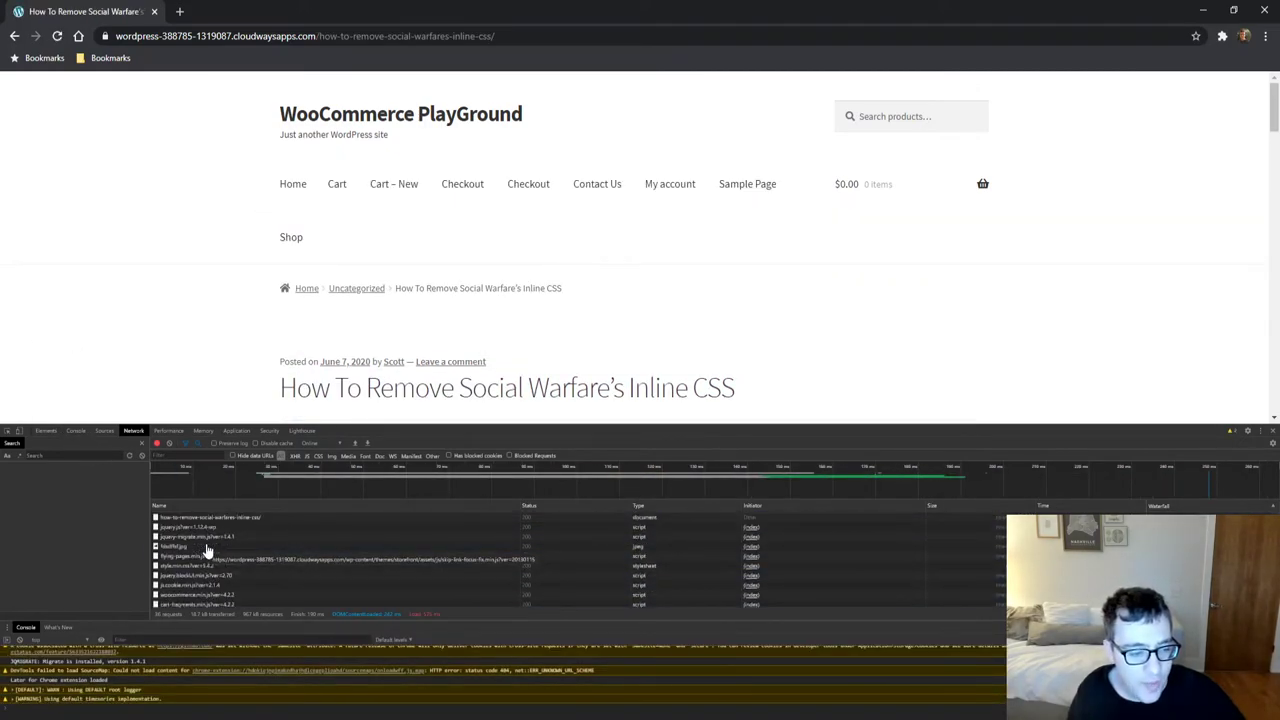
scroll(205, 530, "up", 5)
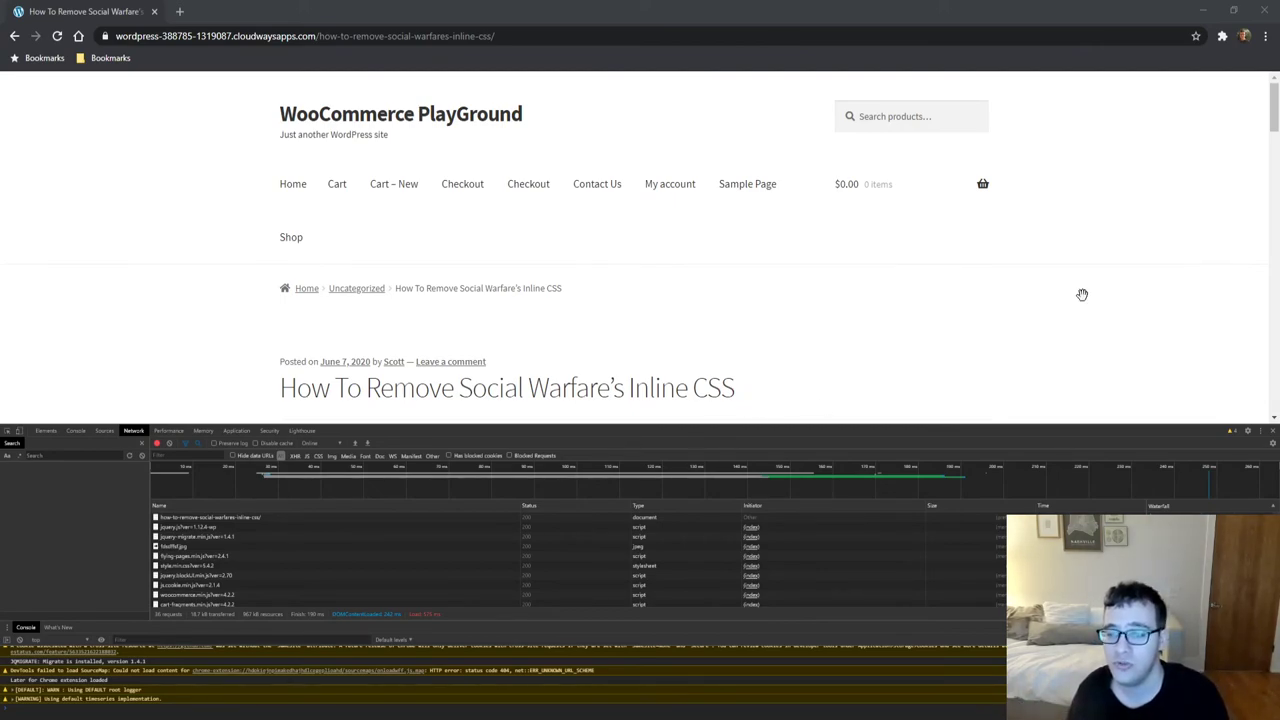
Step: Reload the "How To Remove Social Warfare's Inline CSS" post and inspect the response and request headers of its document request
left_click(997, 177)
left_click(57, 36)
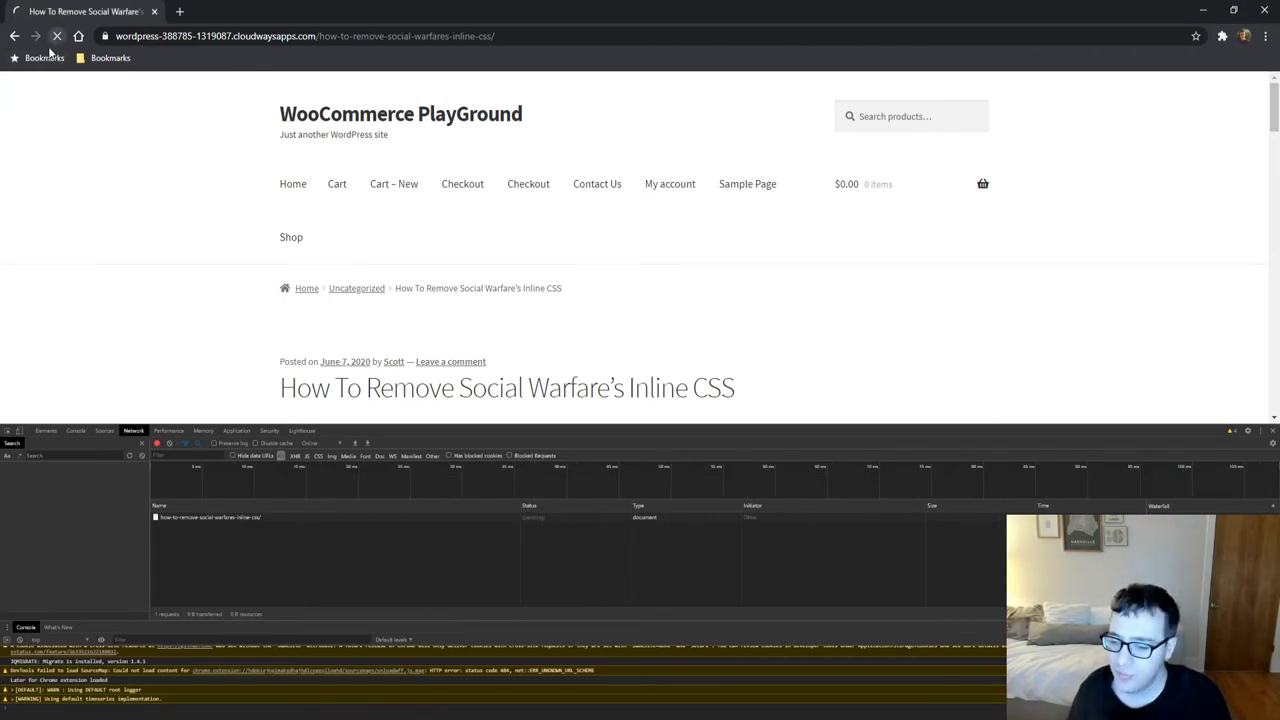
left_click(240, 518)
scroll(326, 574, "up", 3)
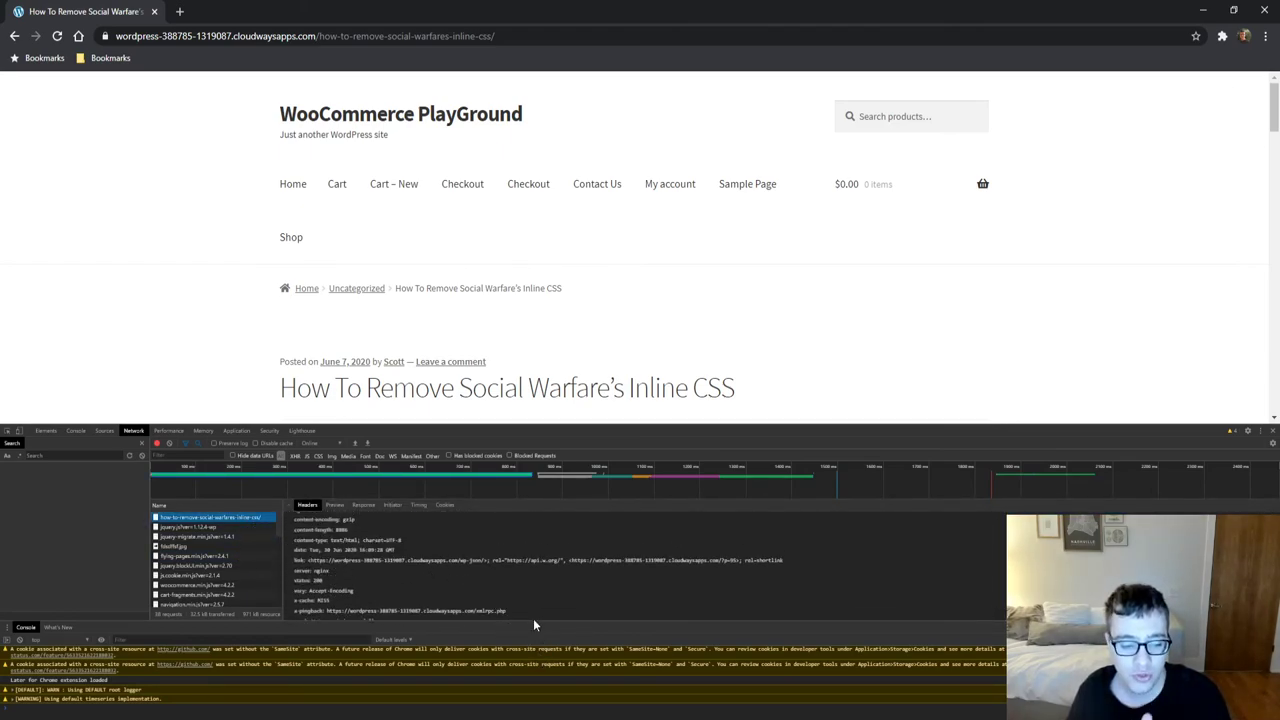
scroll(520, 596, "down", 2)
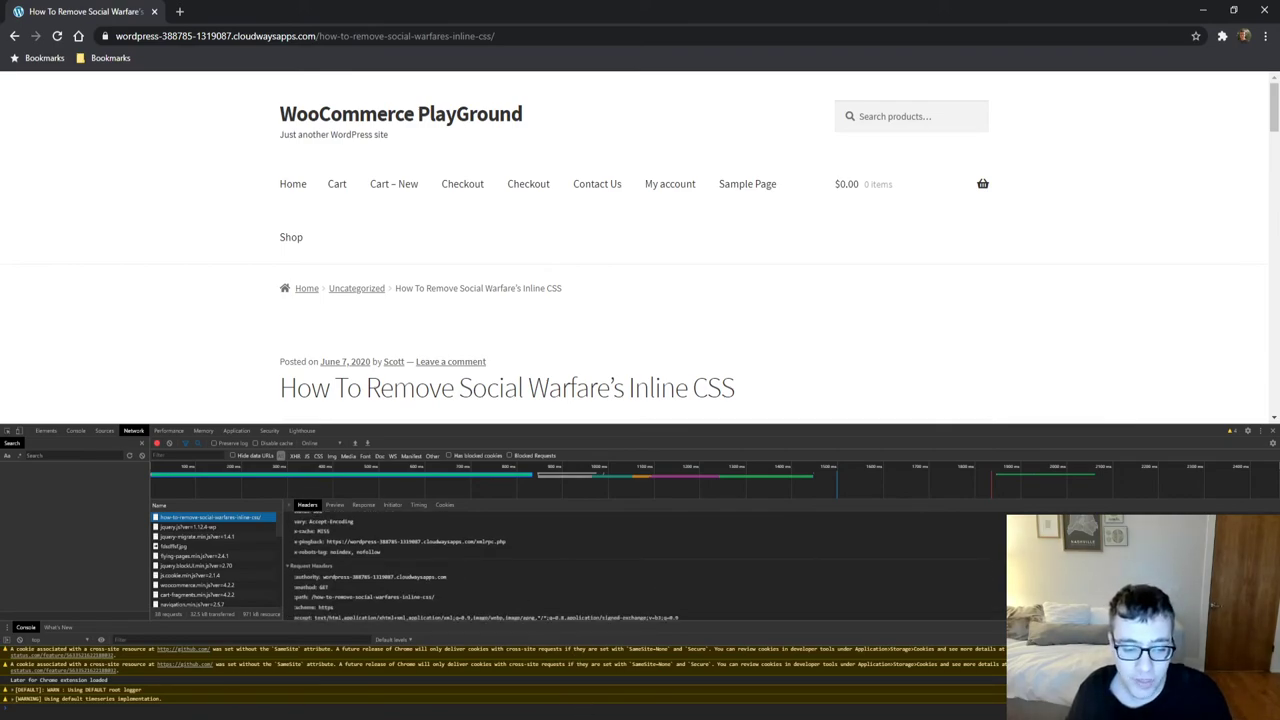